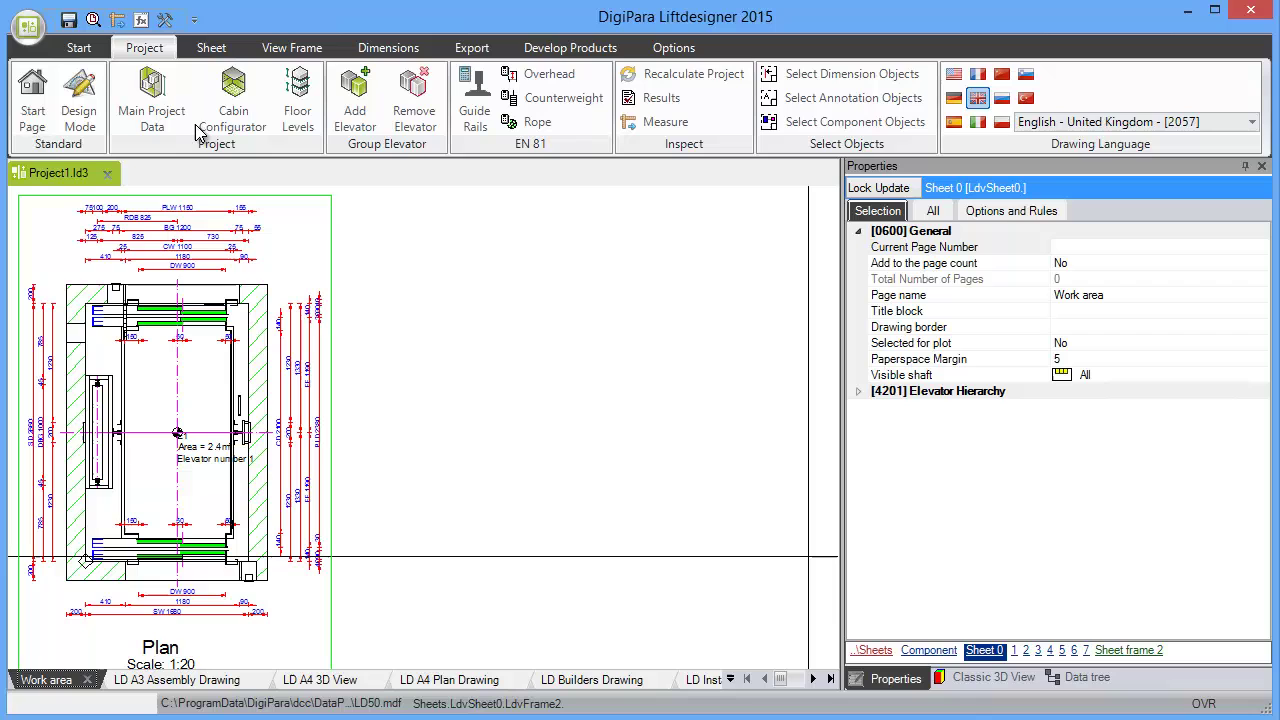
- Open the main project data, show the car's properties and move the window clear of the drawing
left_click(152, 92)
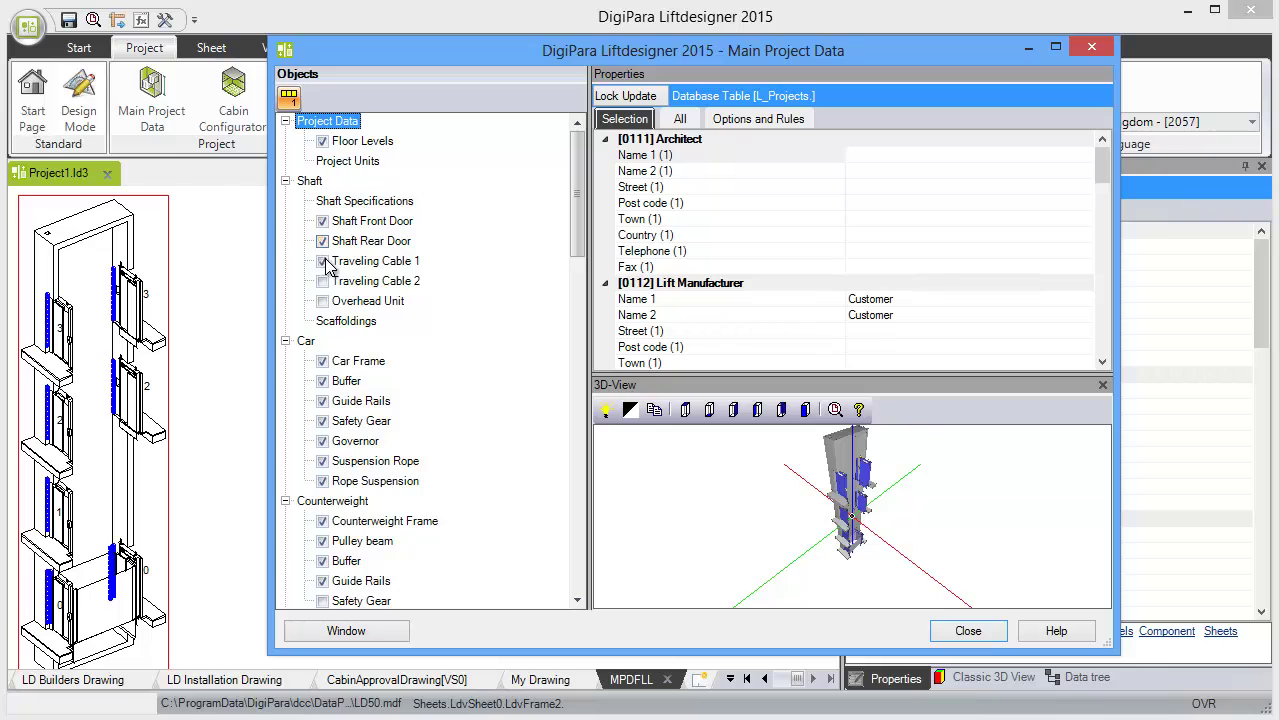
left_click(310, 341)
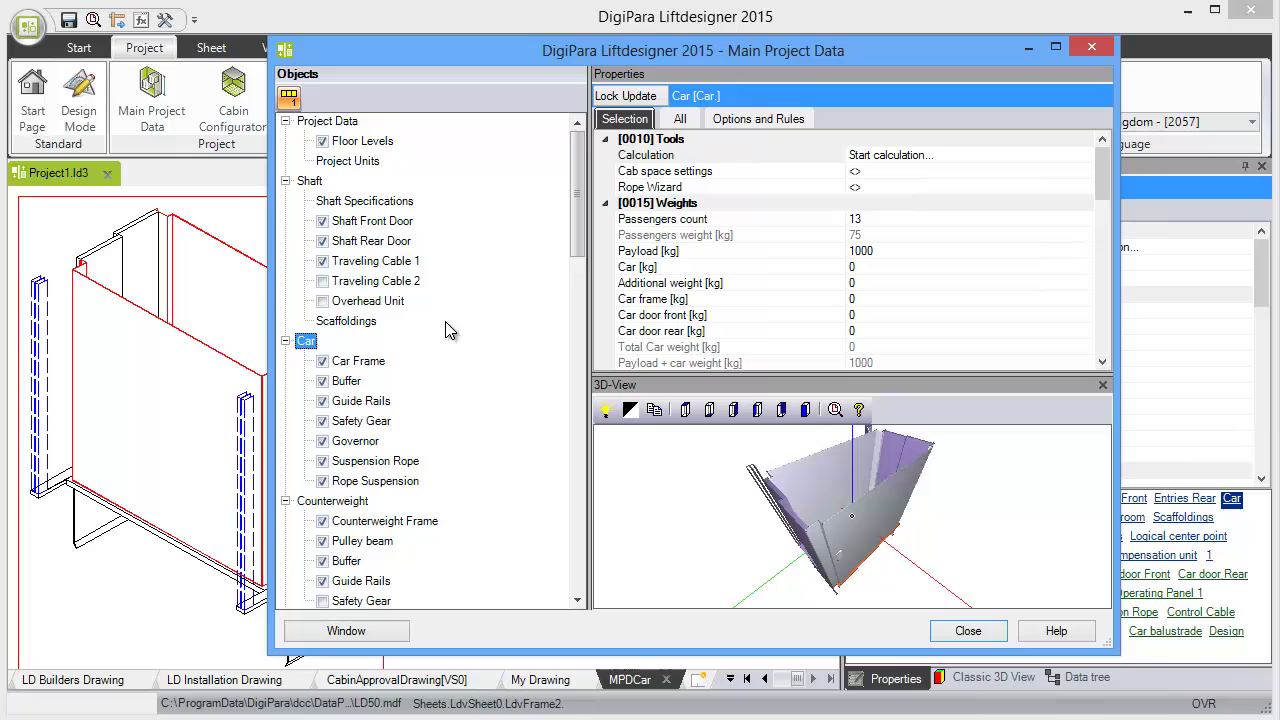
left_click_drag(610, 52, 737, 52)
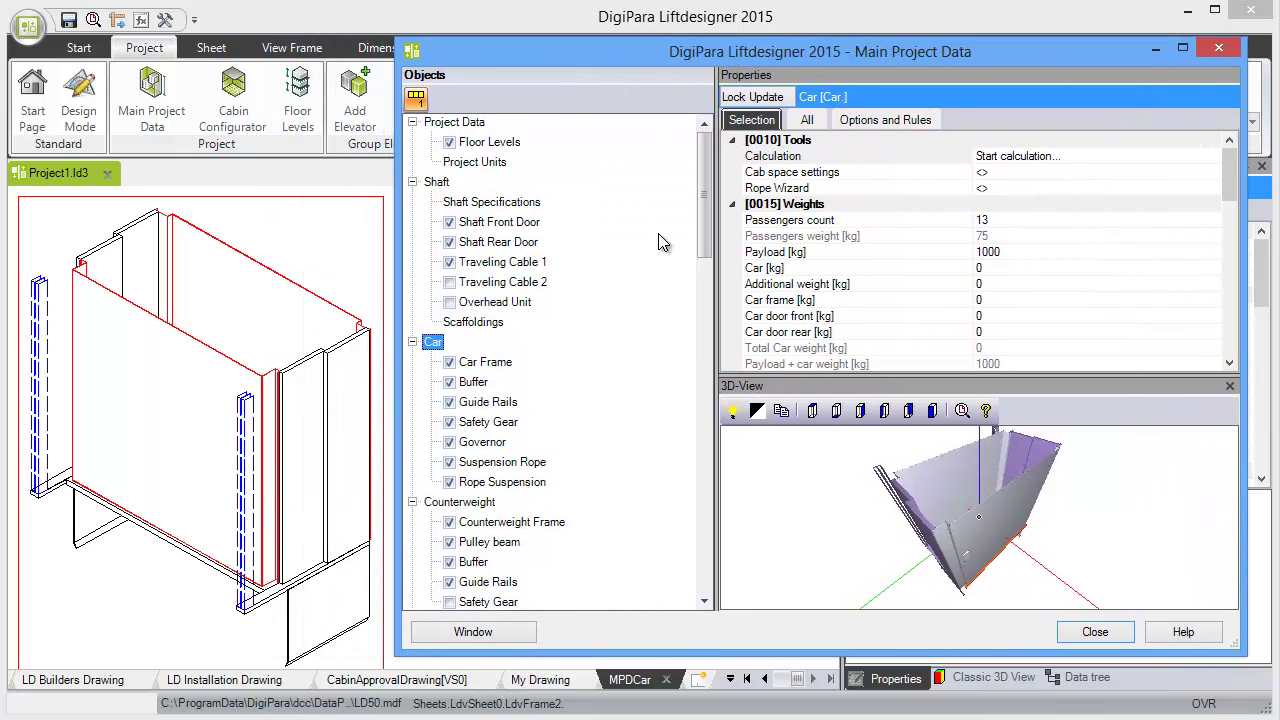
mouse_move(706, 222)
left_mouse_down()
mouse_move(694, 251)
mouse_move(708, 257)
mouse_move(710, 300)
mouse_move(704, 210)
left_mouse_up()
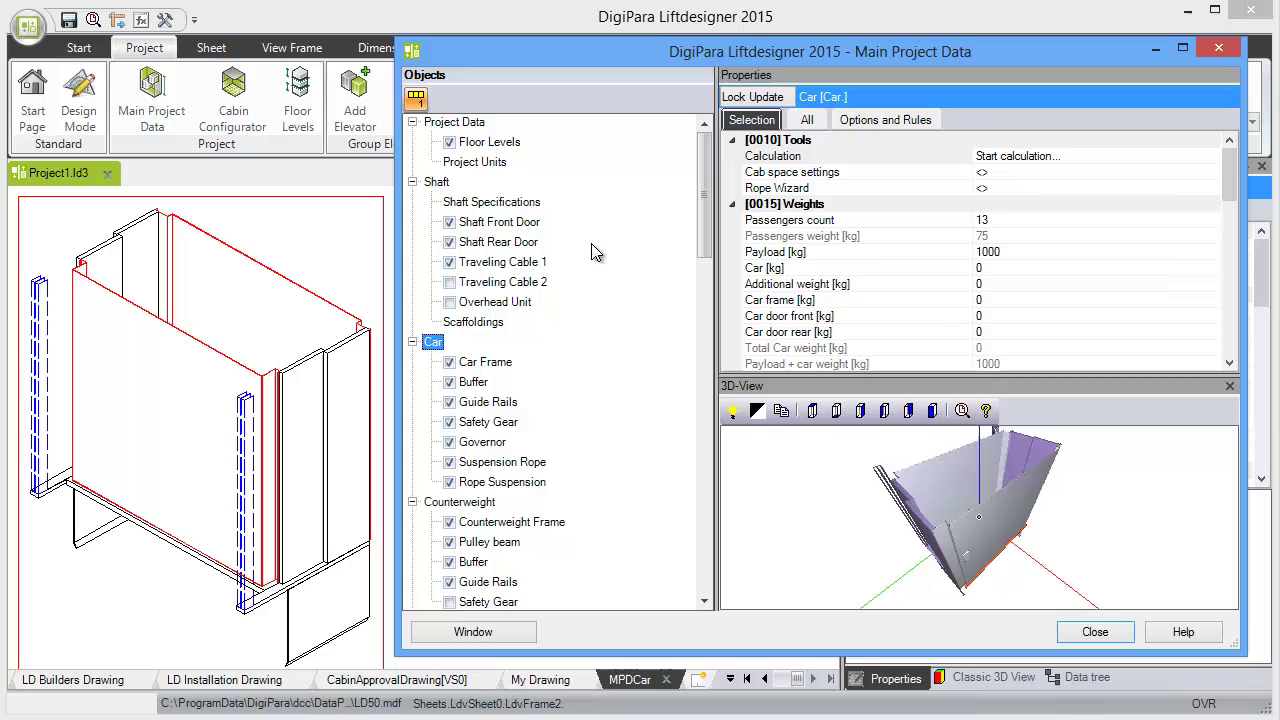
- Replace the shaft front door with the Sematic S4C door 2000 B - S4Z Framed Glass, type 1000, with a suitable car door selected automatically
left_click(520, 216)
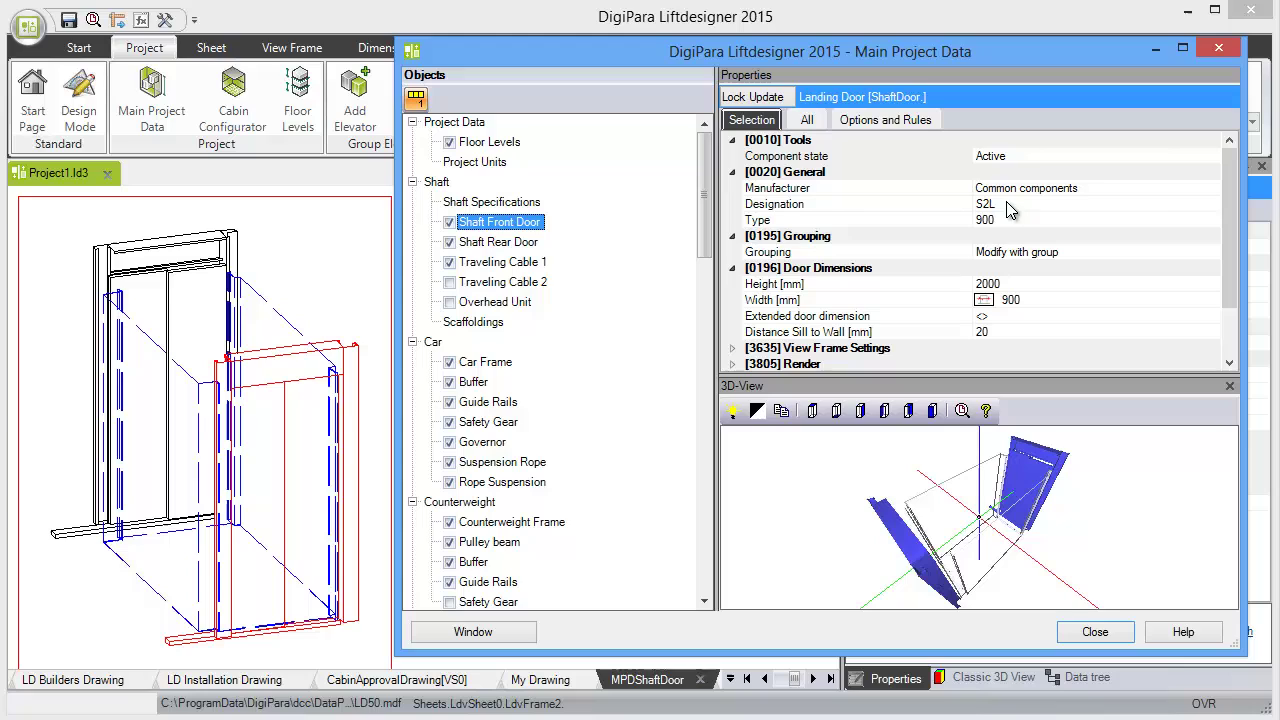
left_click(1161, 189)
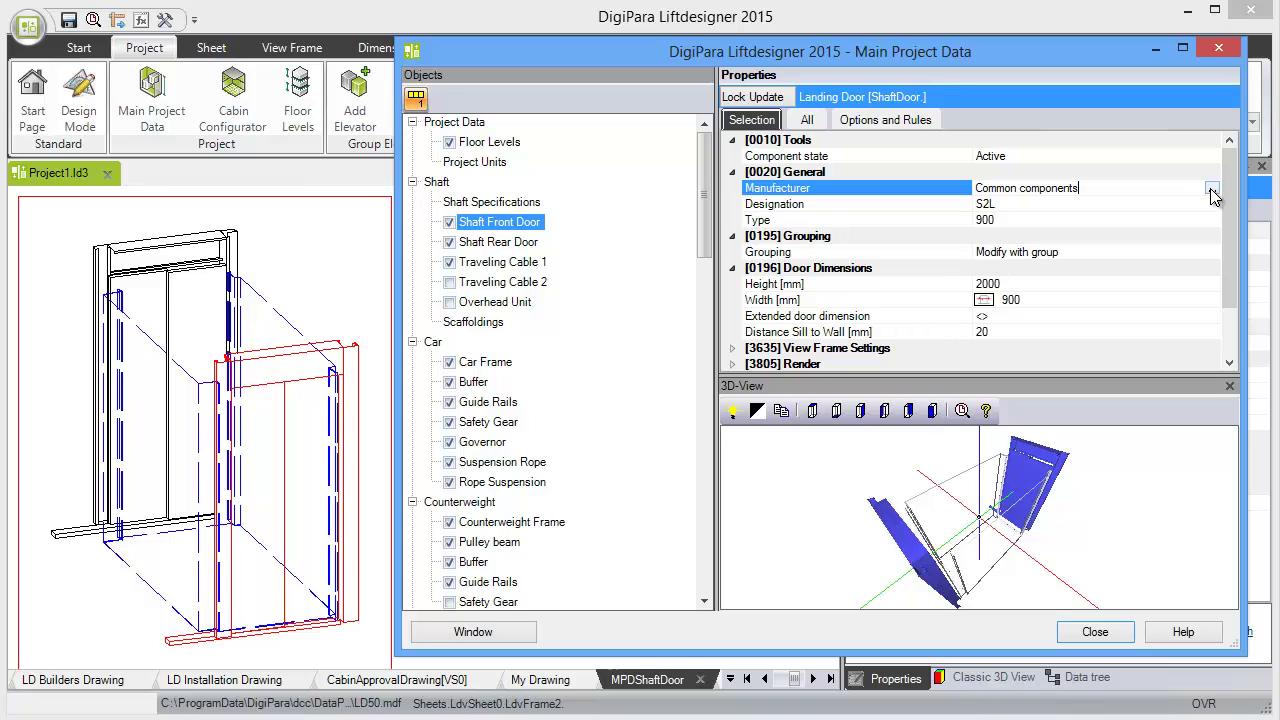
left_click(1212, 193)
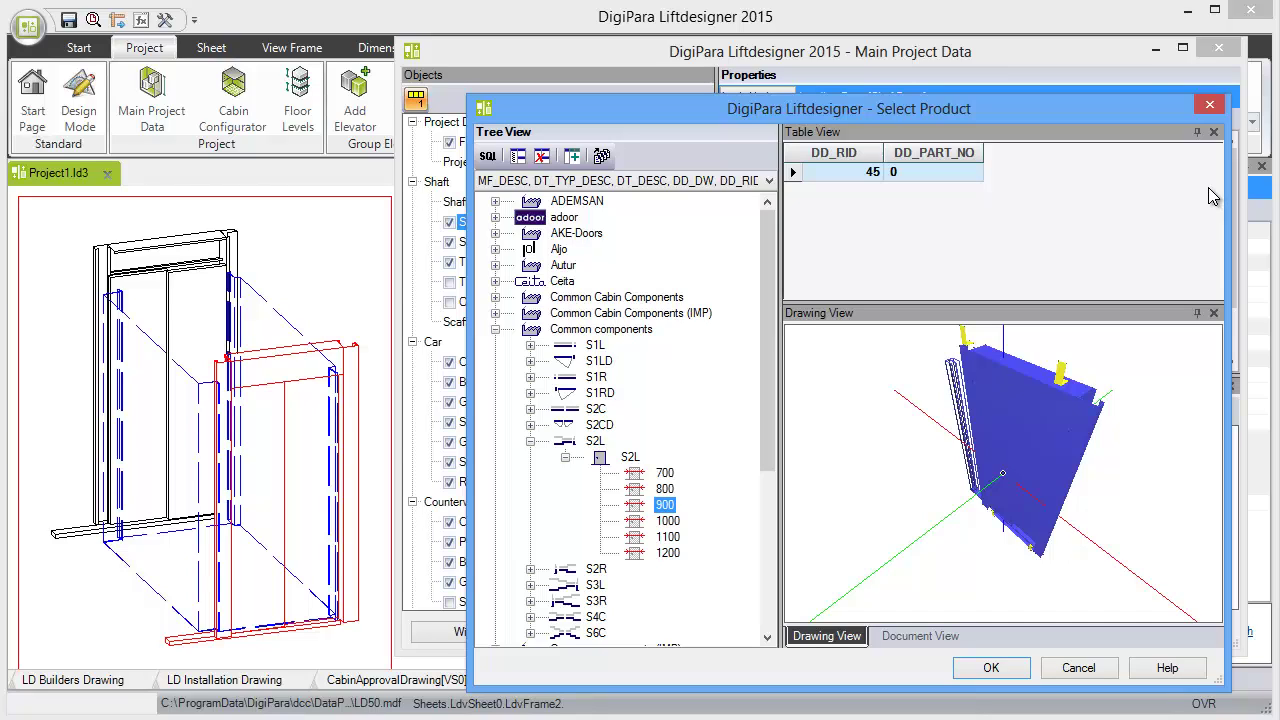
left_click(494, 329)
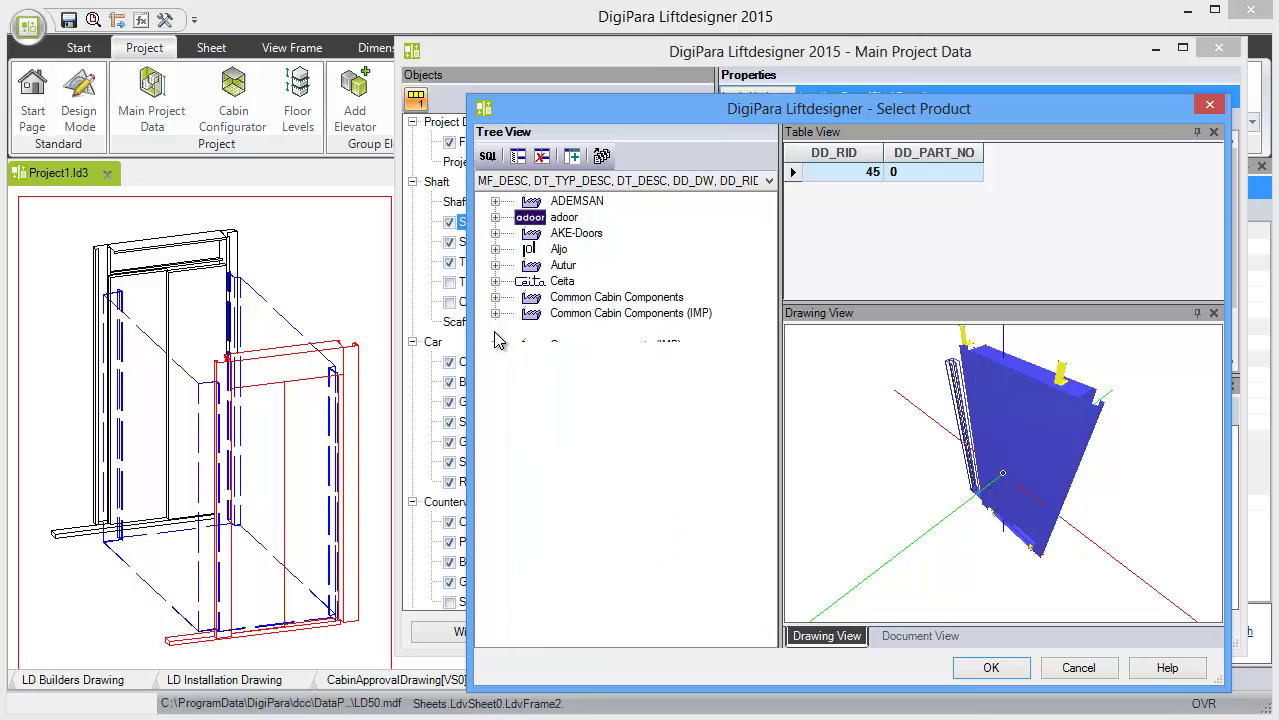
left_click(495, 521)
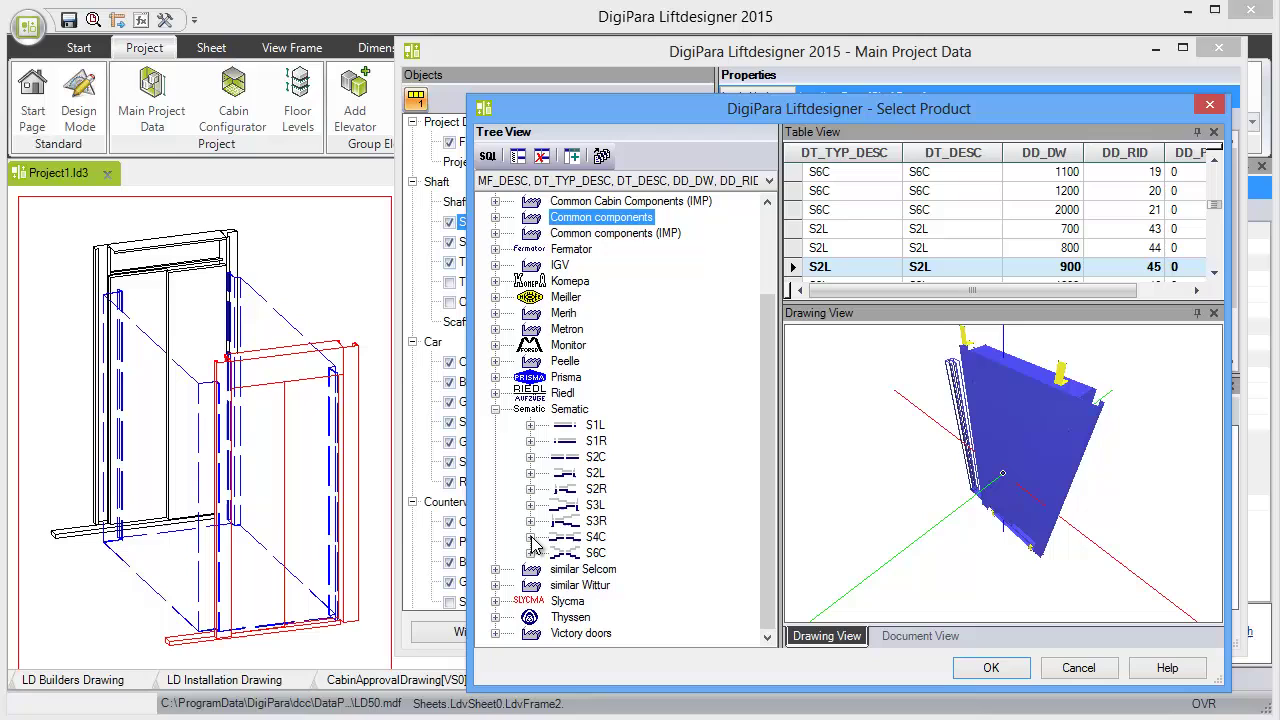
left_click(530, 537)
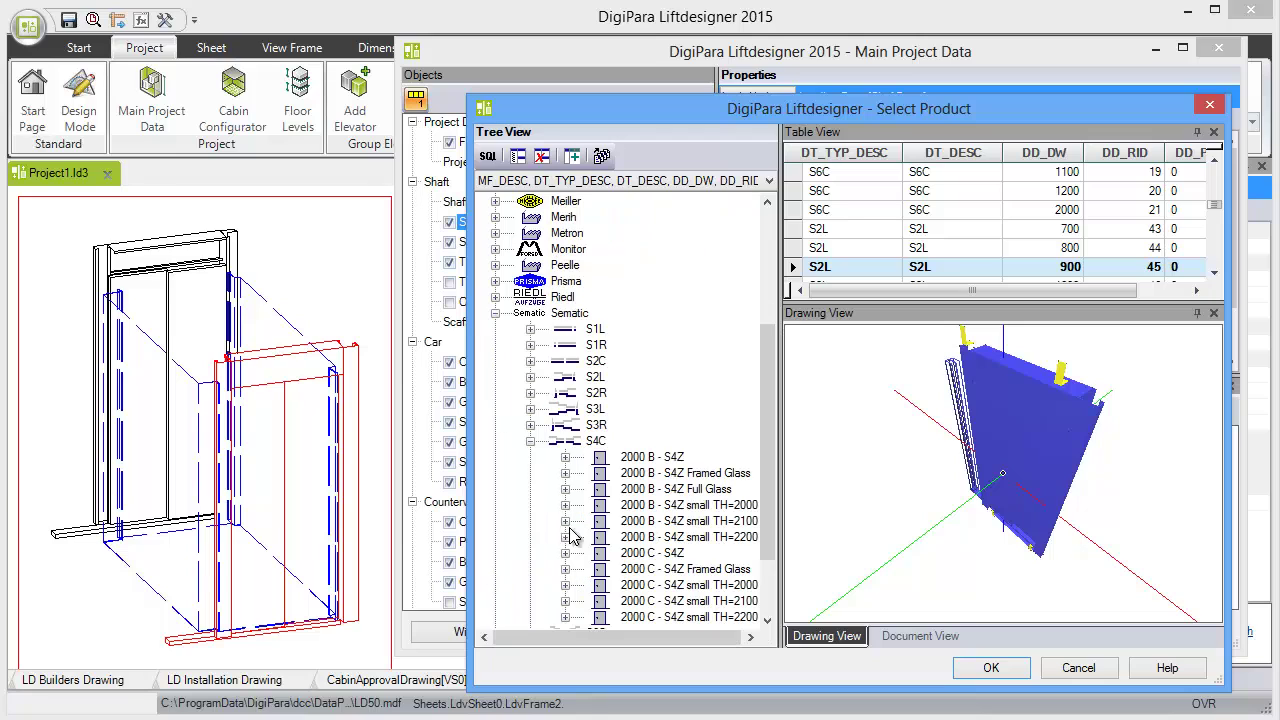
left_click(640, 473)
left_click(566, 473)
left_click(668, 265)
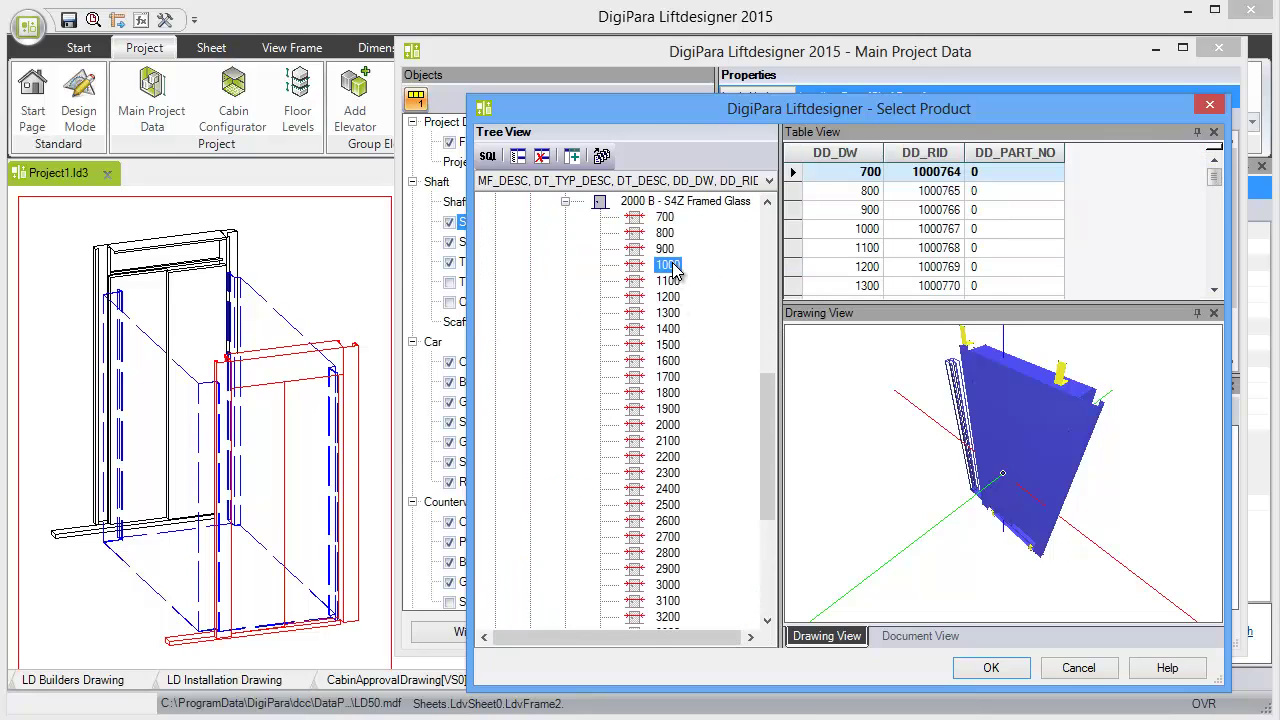
left_click(995, 668)
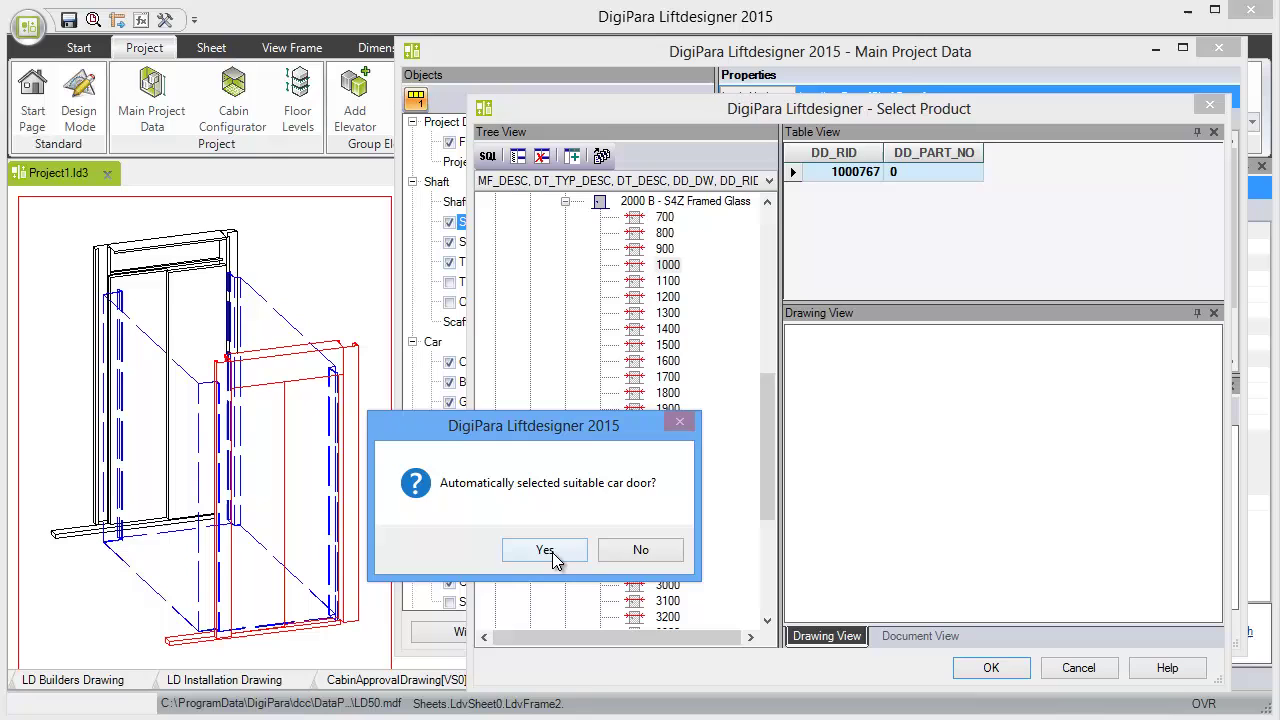
left_click(552, 552)
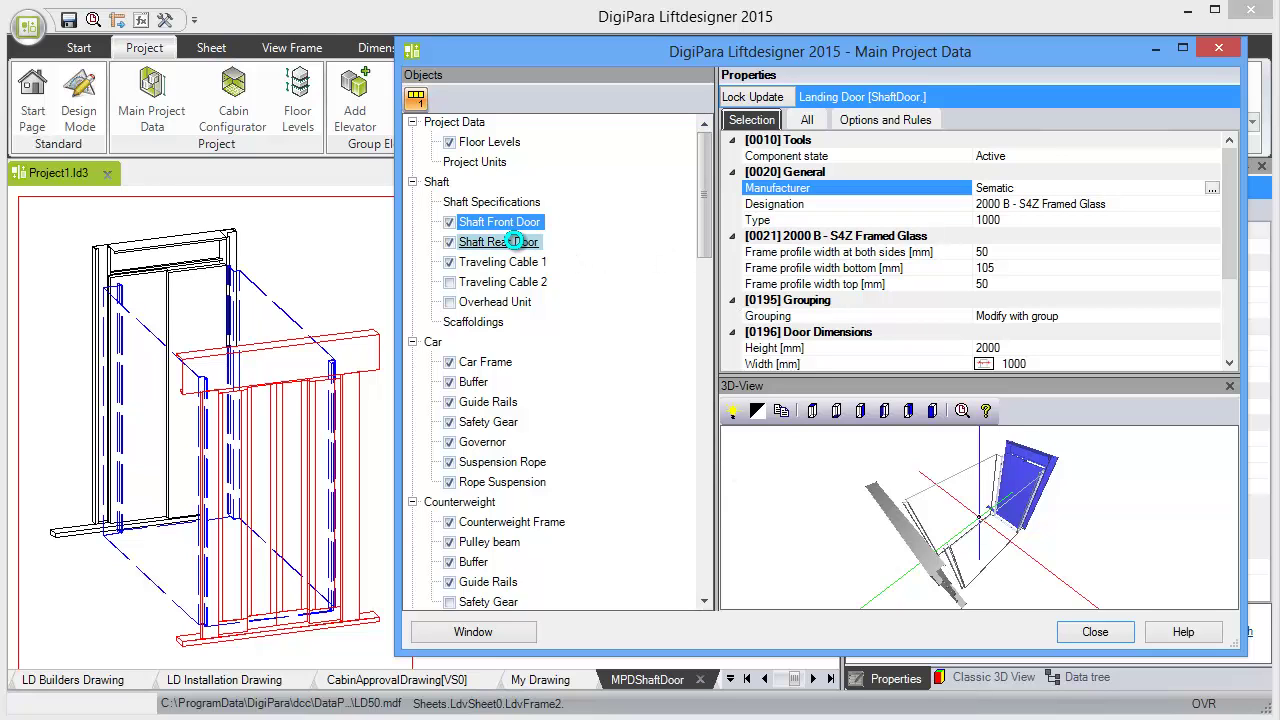
- Replace the shaft rear door with the Sematic 2000 B - S4Z Framed Glass, type 1000, accepting the automatic choice of matching car door
left_click(515, 243)
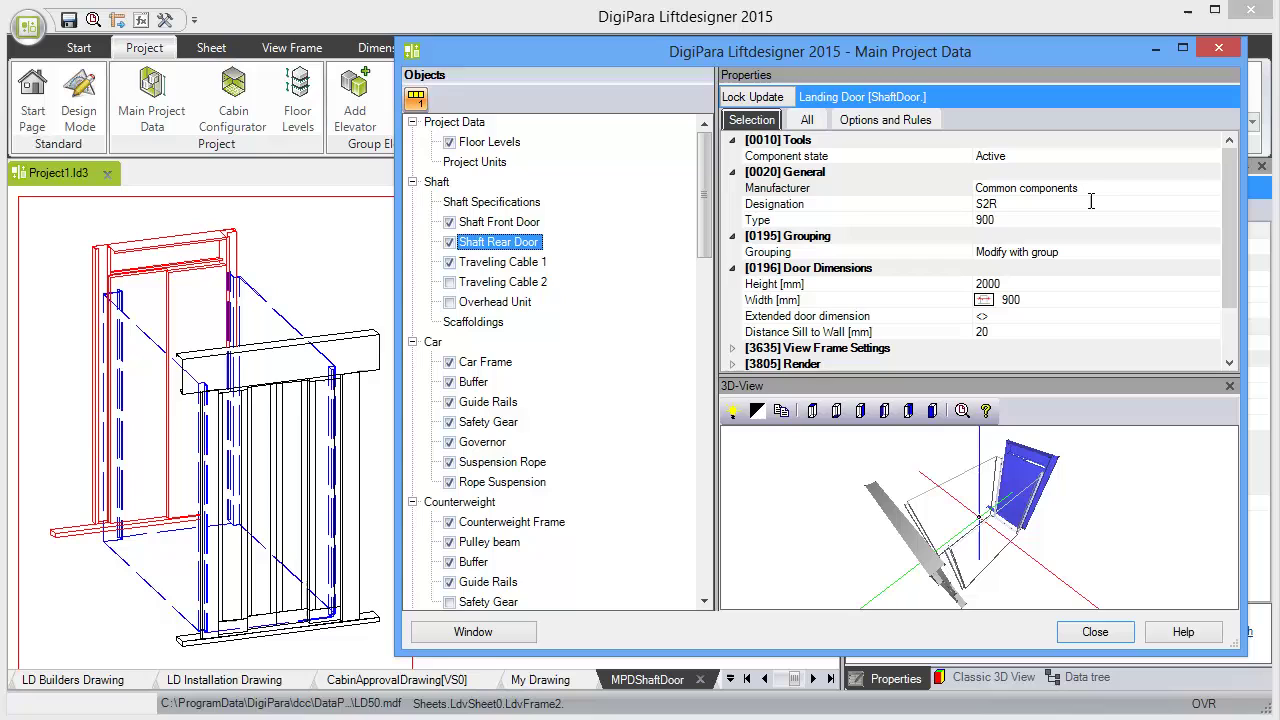
left_click(1092, 205)
left_click(1211, 205)
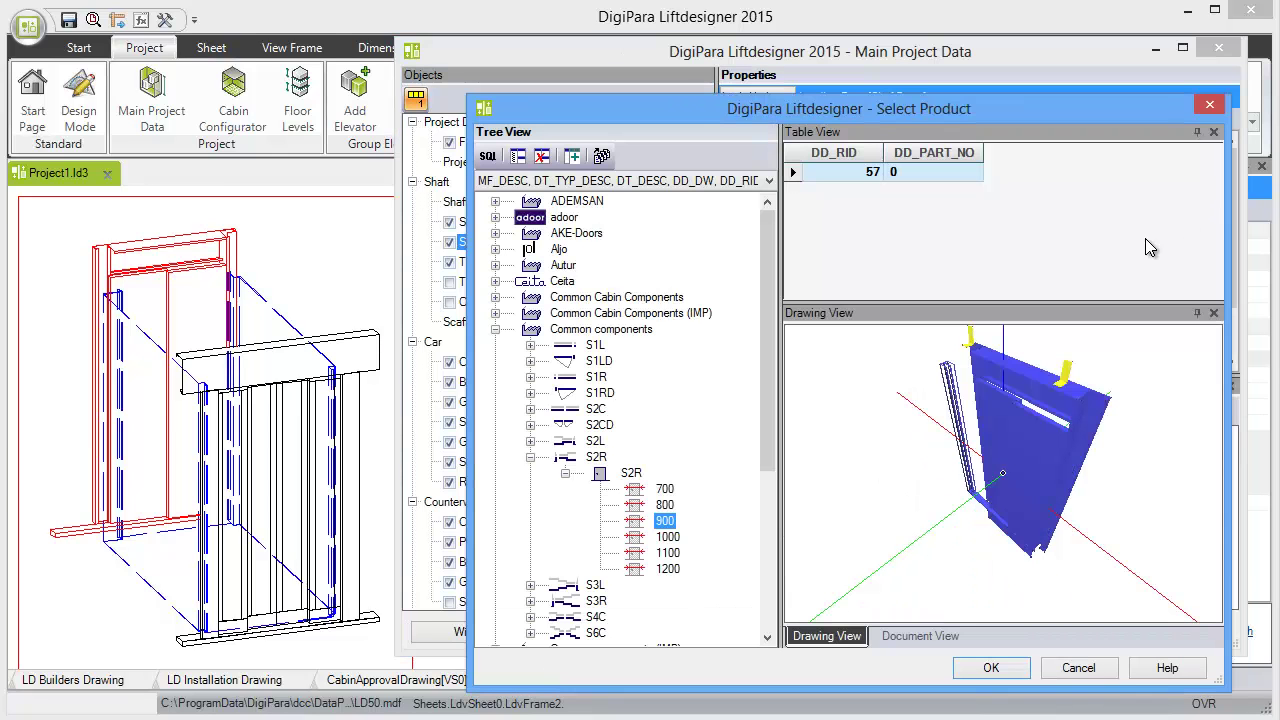
left_click(495, 330)
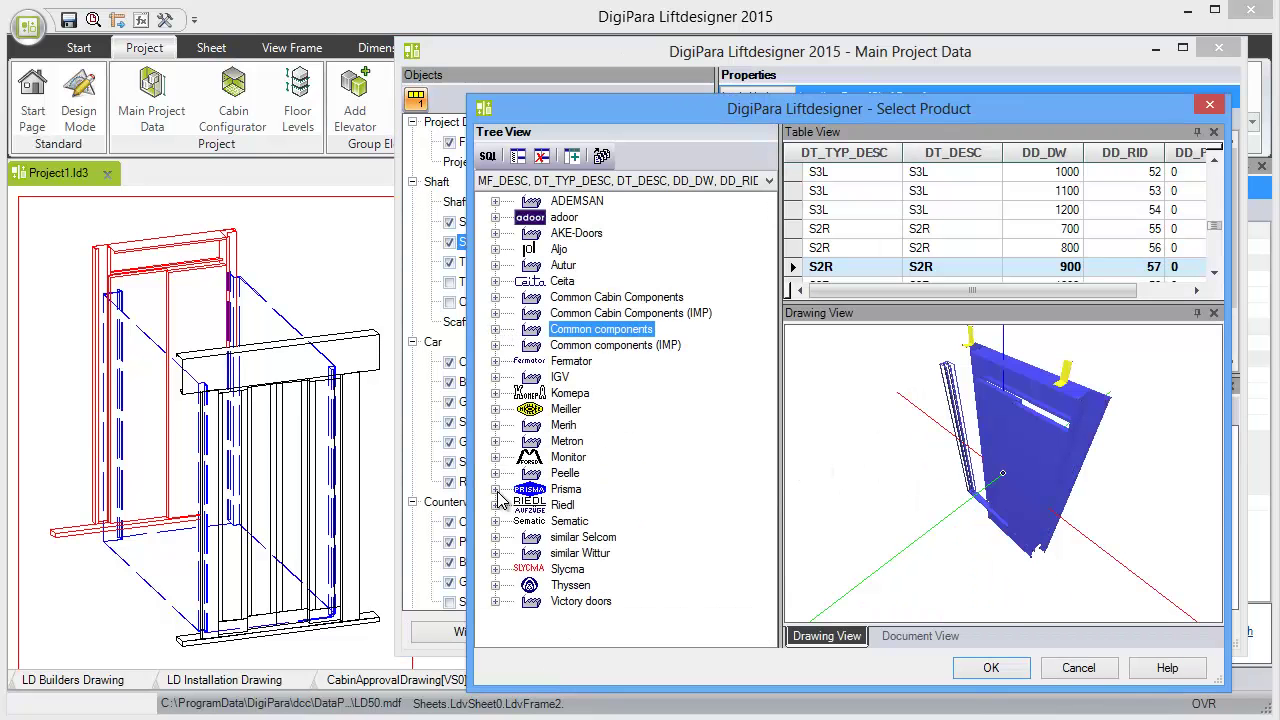
left_click(496, 523)
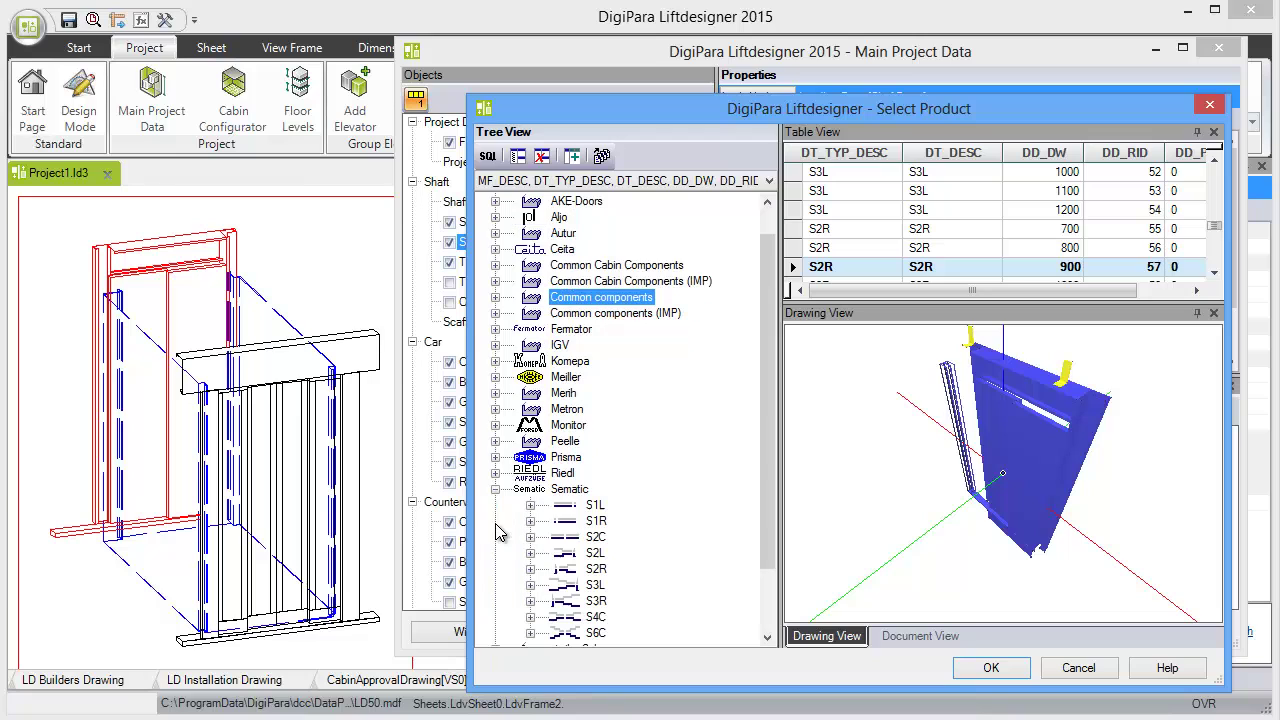
left_click(529, 617)
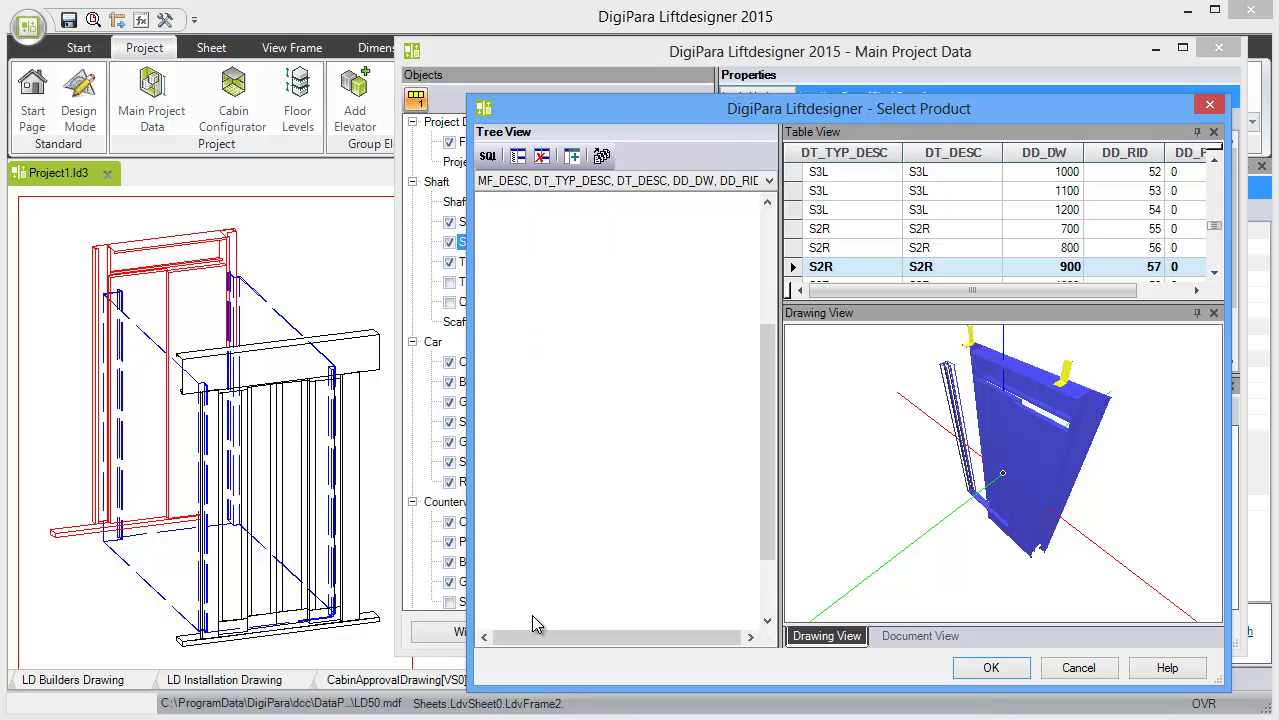
left_click(566, 474)
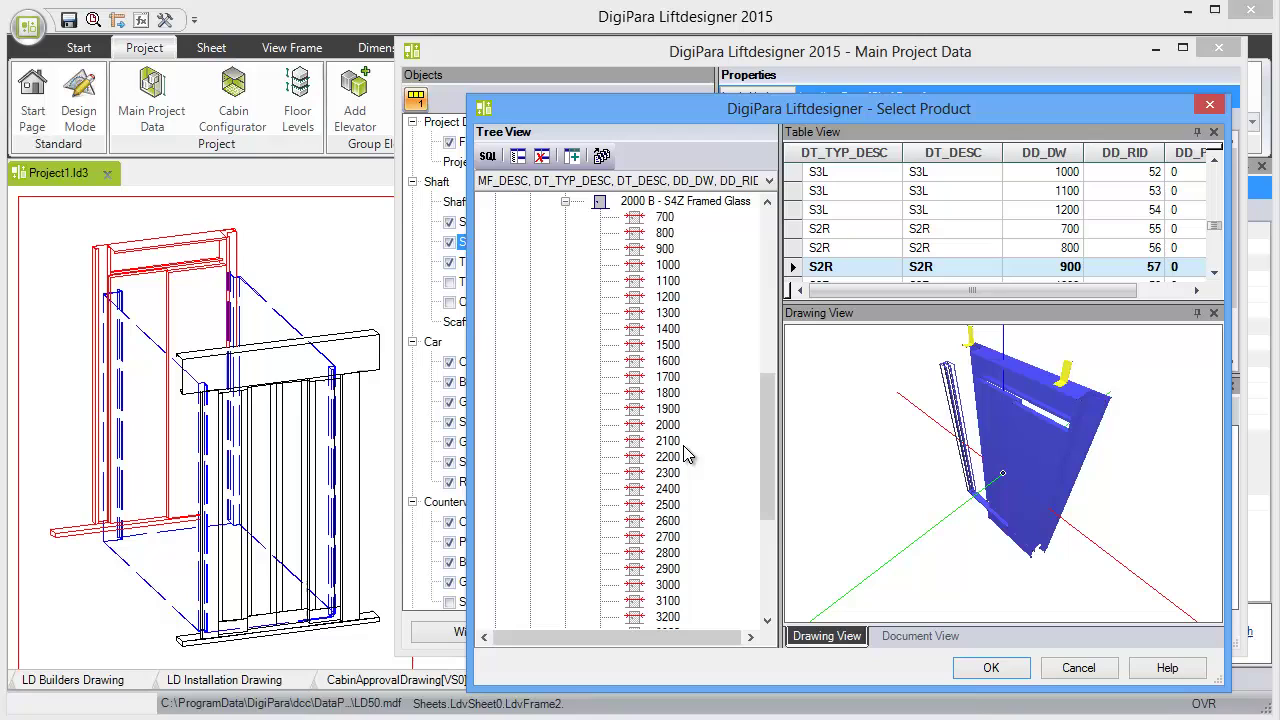
left_click(669, 265)
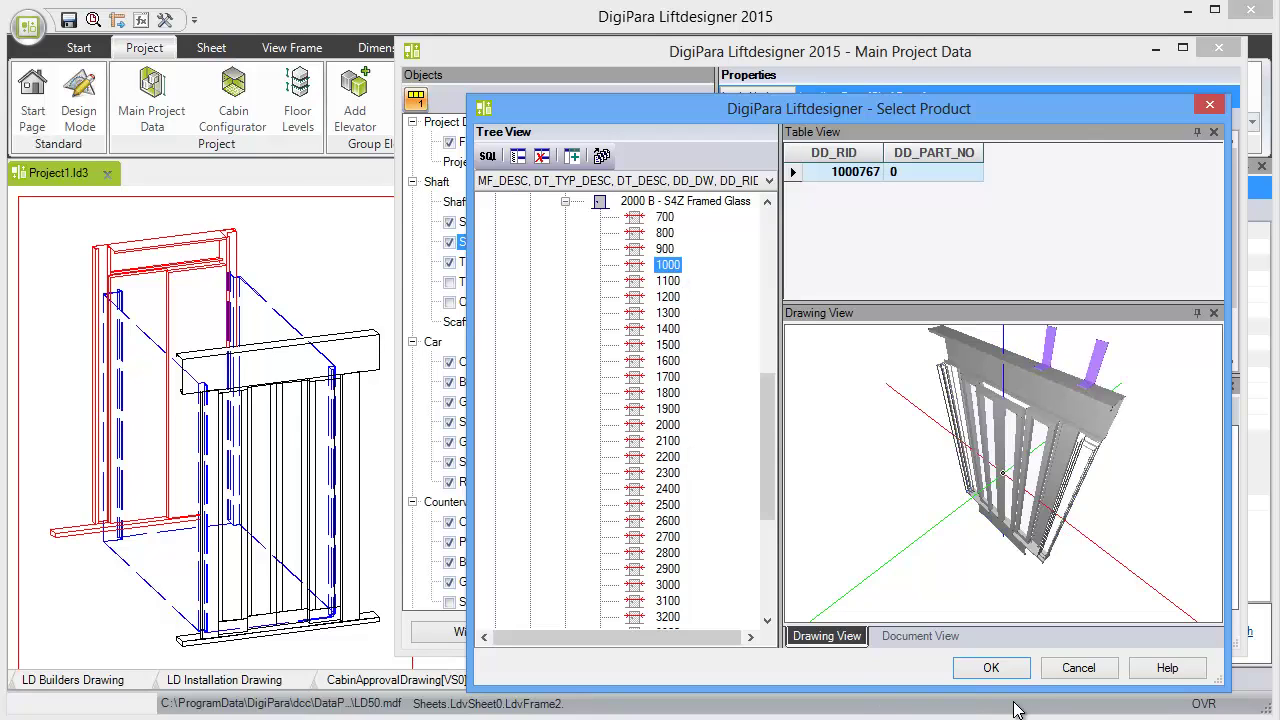
left_click(988, 667)
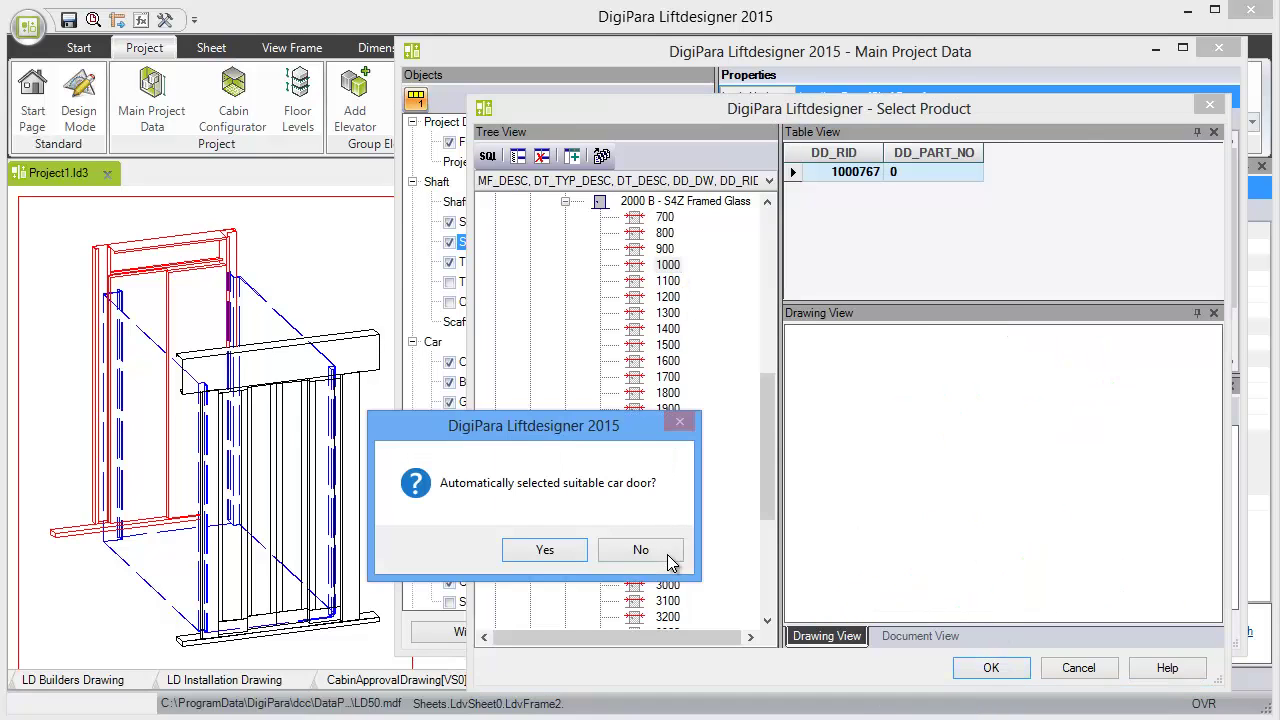
left_click(558, 551)
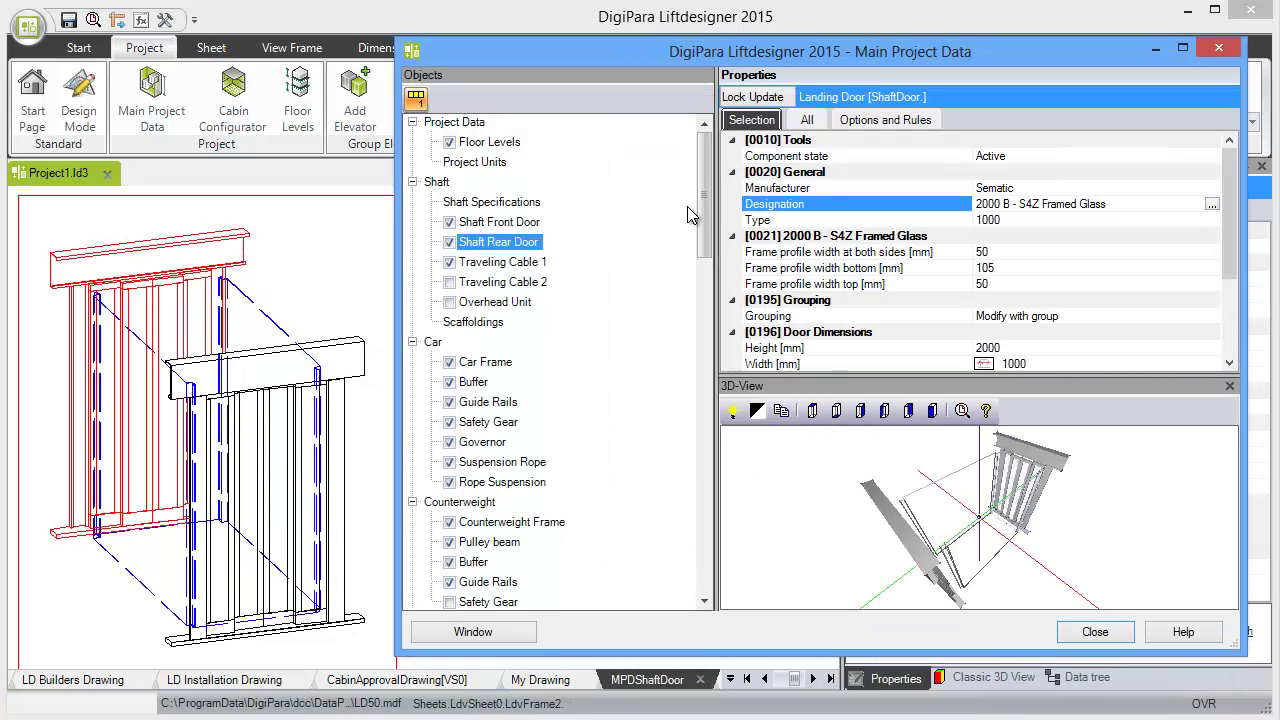
- Look through the remaining project objects, close the main project data and examine the doors in the plan view
left_click_drag(704, 210, 707, 380)
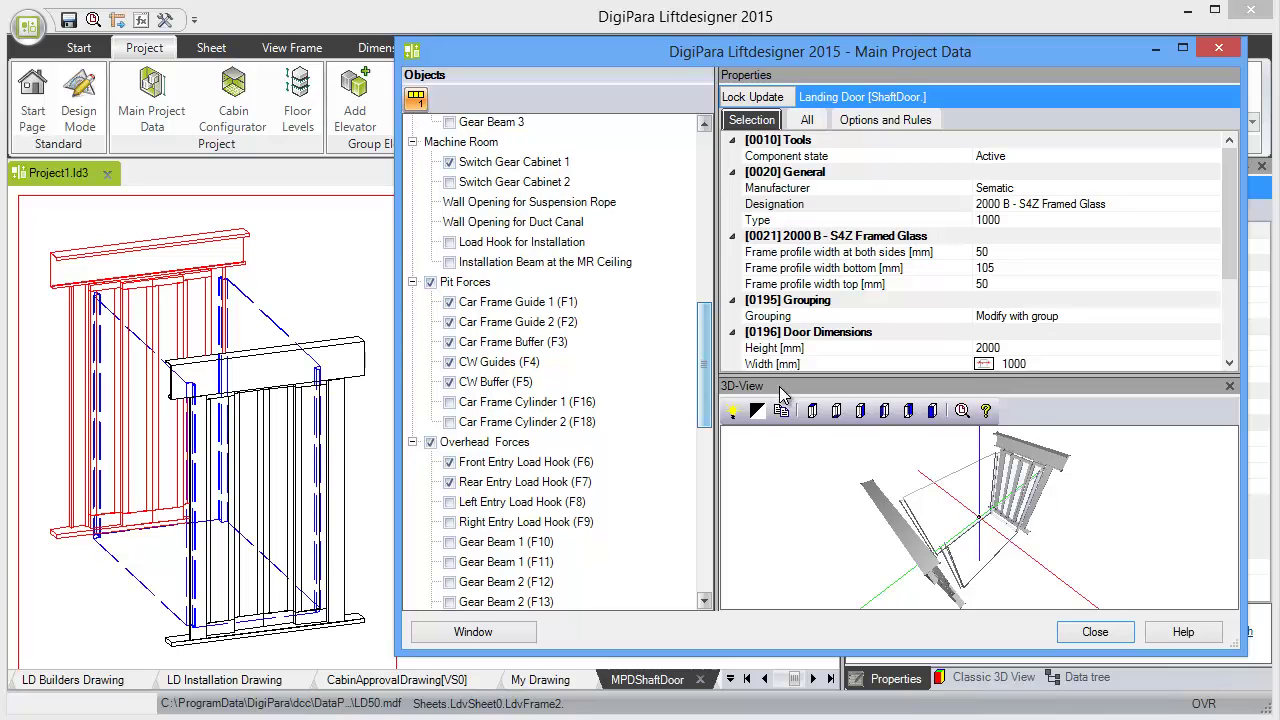
left_click(1097, 636)
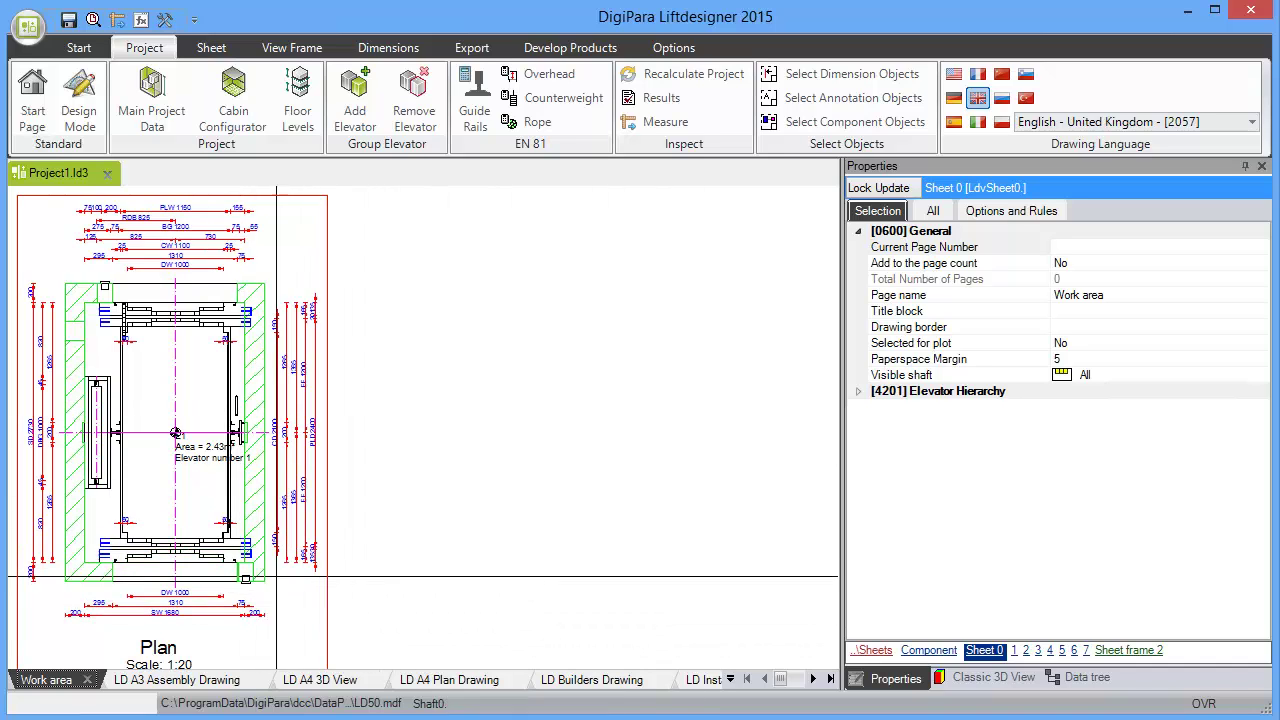
middle_click_drag(246, 570, 481, 578)
scroll(481, 578, "up", 5)
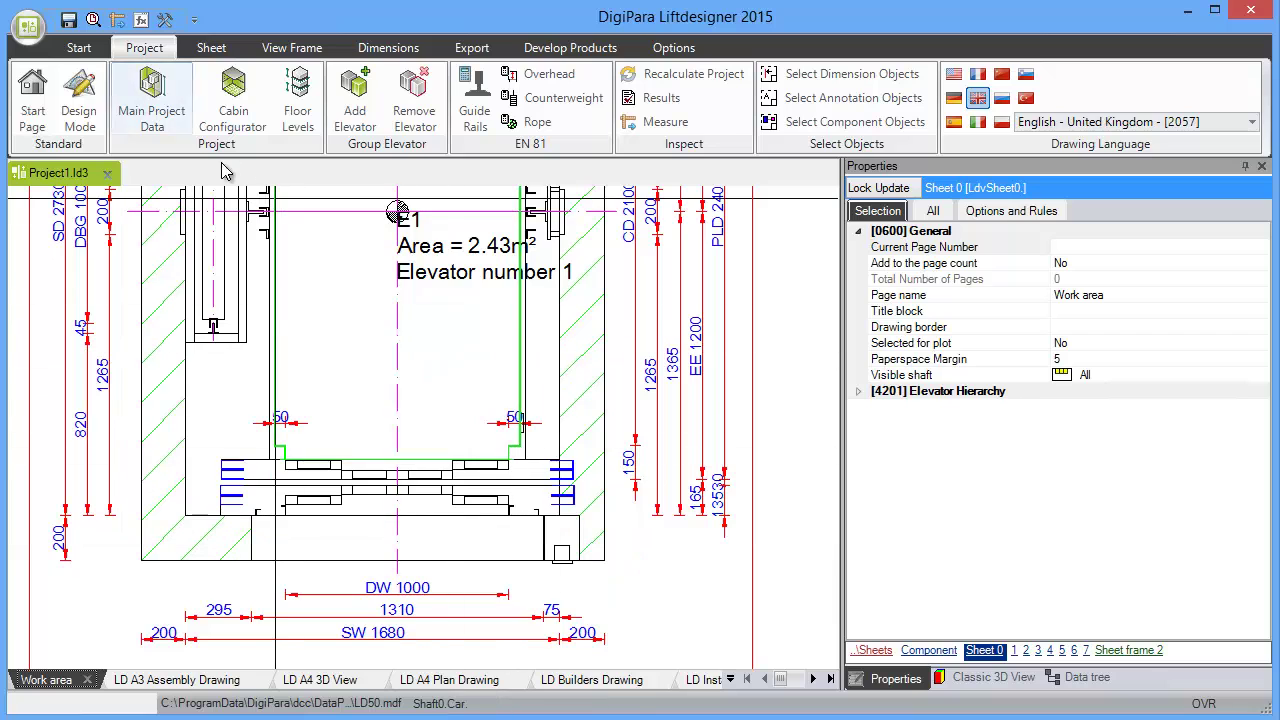
scroll(479, 318, "down", 5)
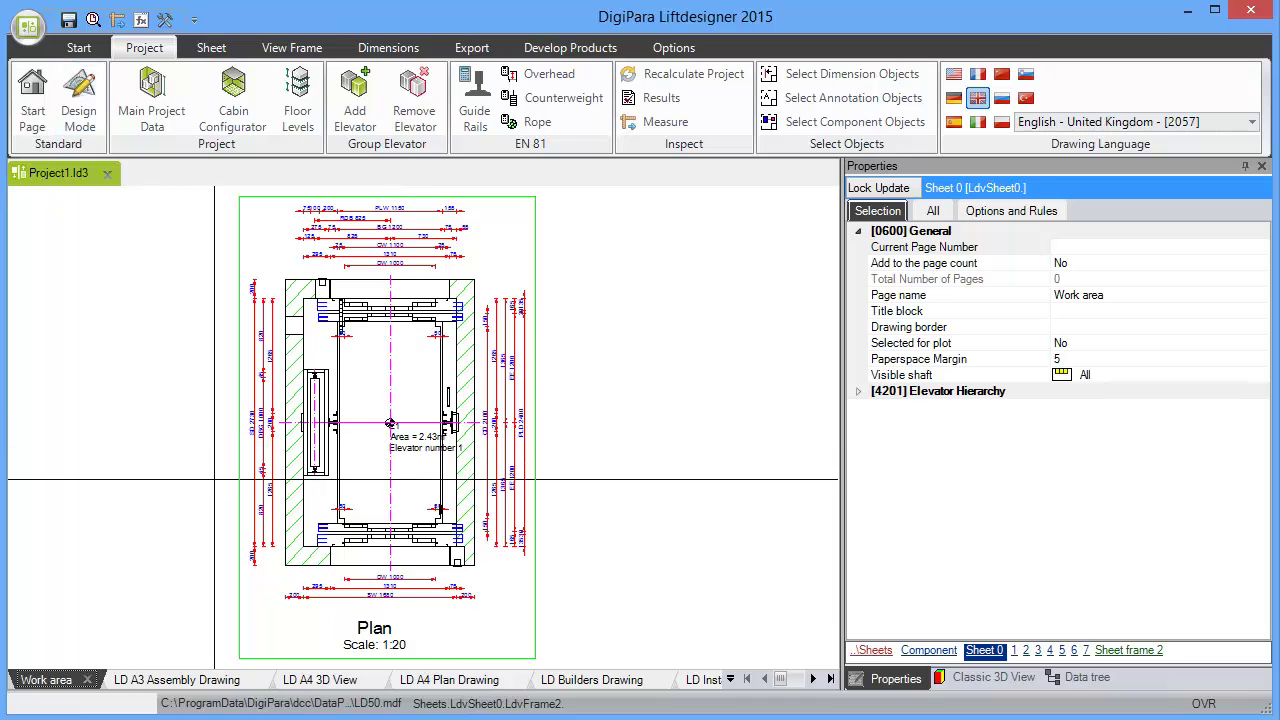
- Turn on design mode and set the car depth dimension CD in the plan to 1600 mm
left_click(83, 95)
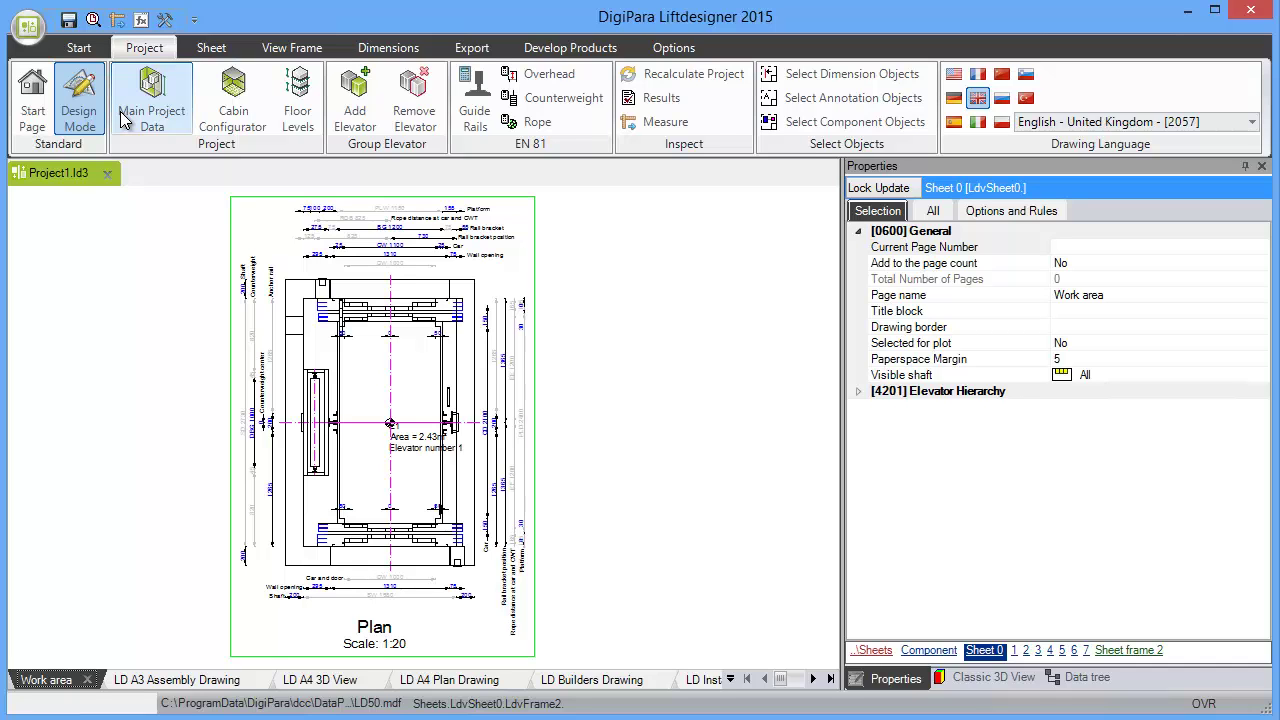
scroll(478, 445, "up", 1)
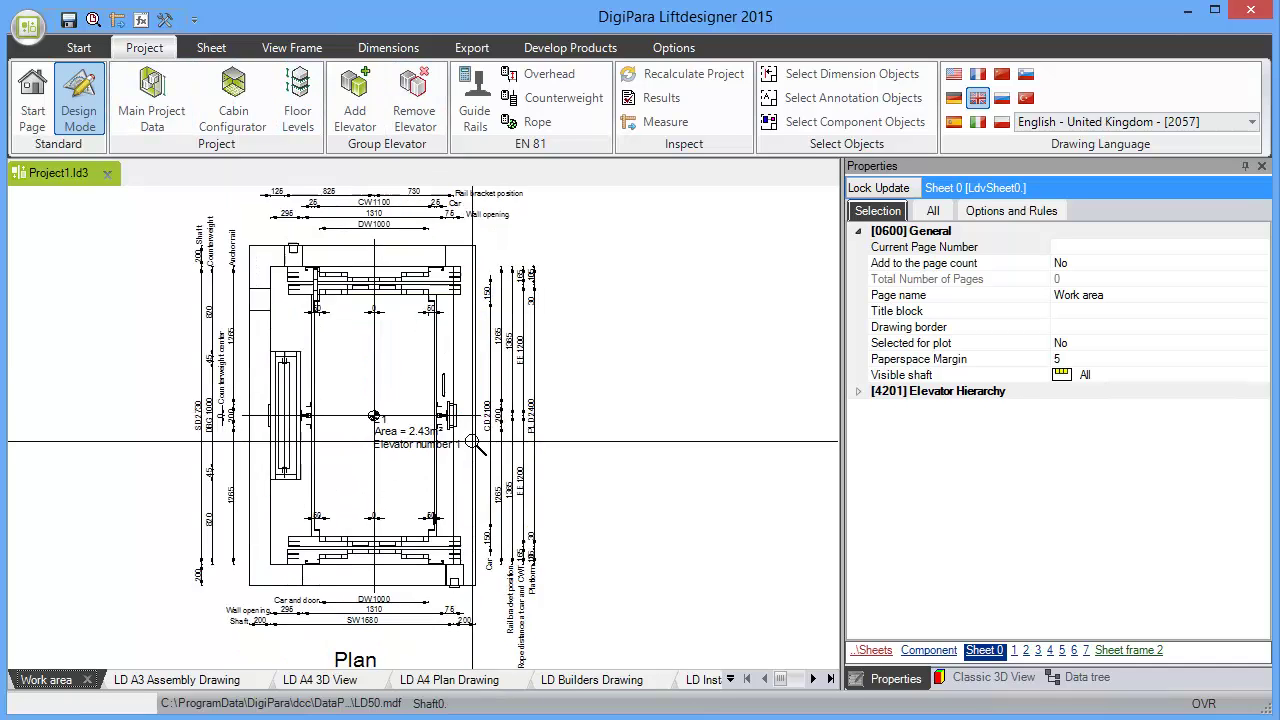
scroll(477, 455, "up", 1)
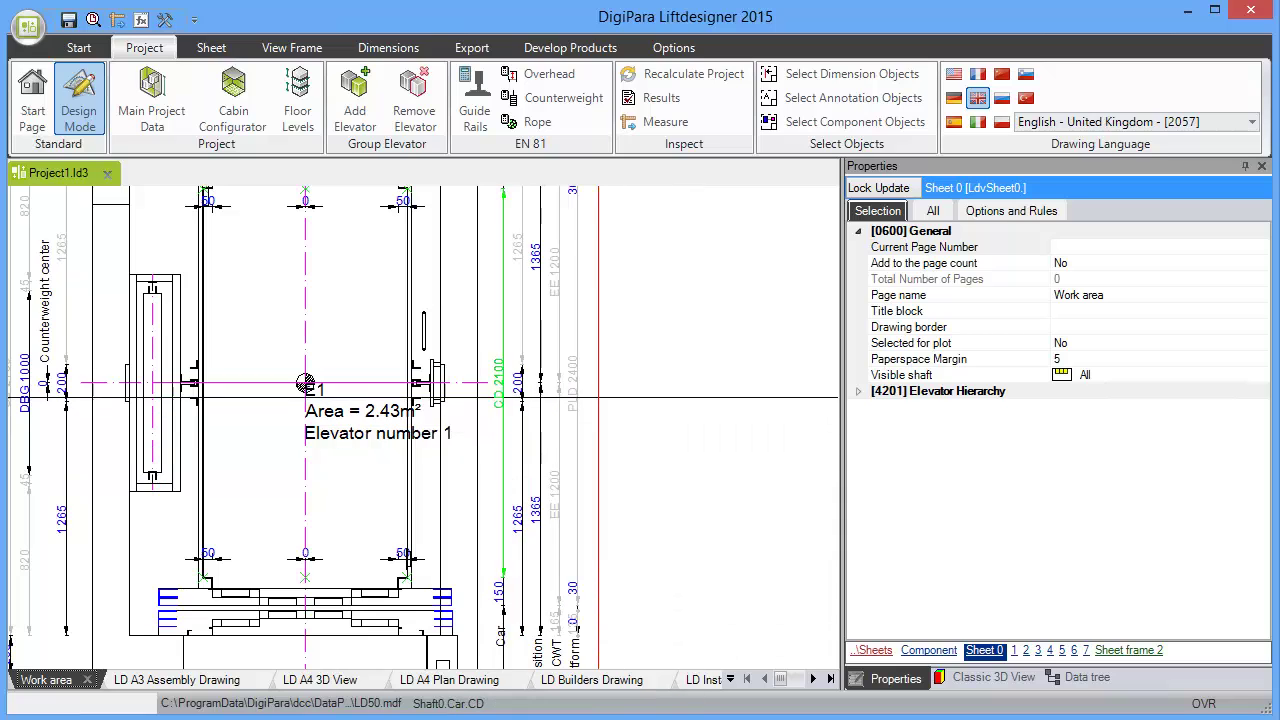
double_click(501, 392)
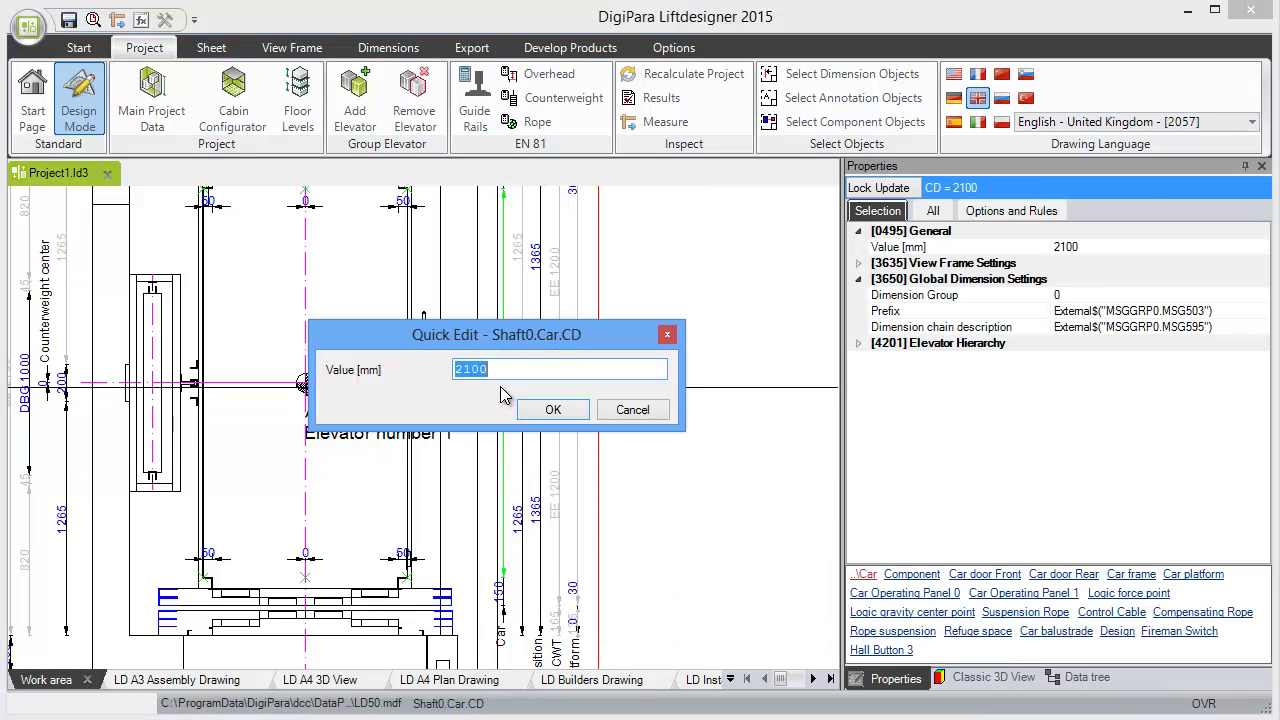
left_click(556, 374)
type("1600")
key("Return")
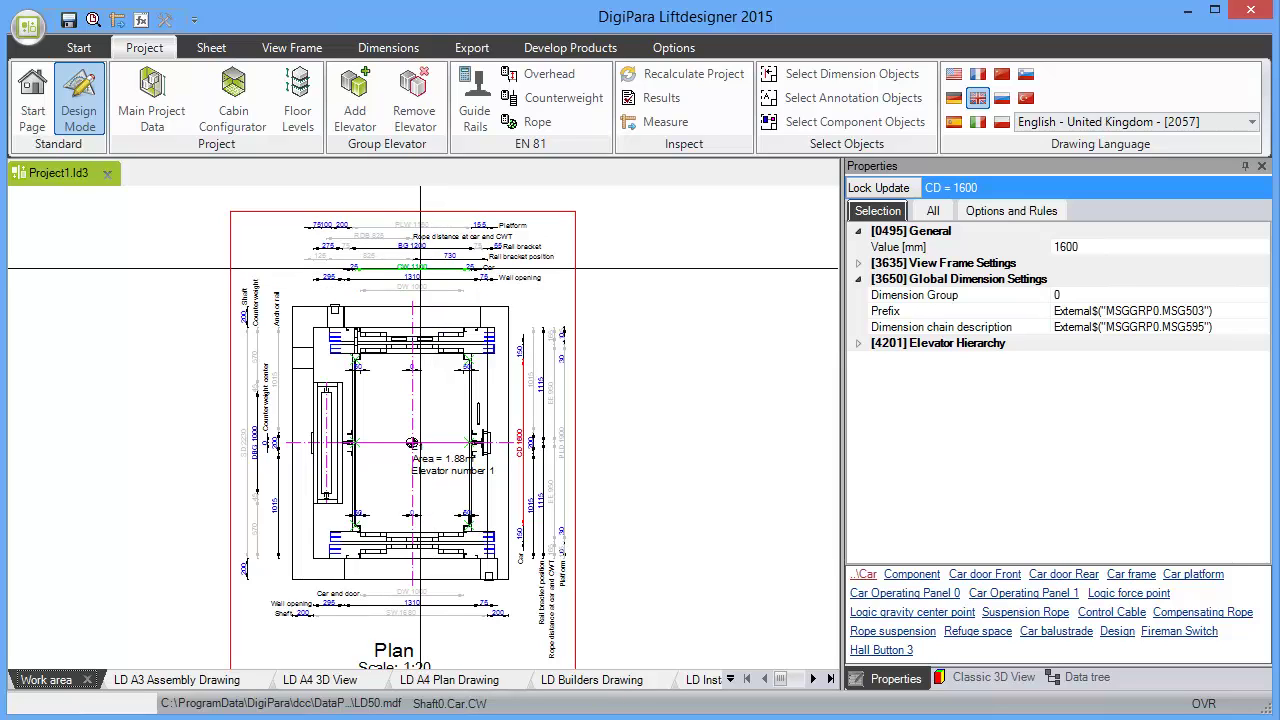
- Set the car width dimension CW in the plan to 1400 mm
double_click(420, 268)
type("1400")
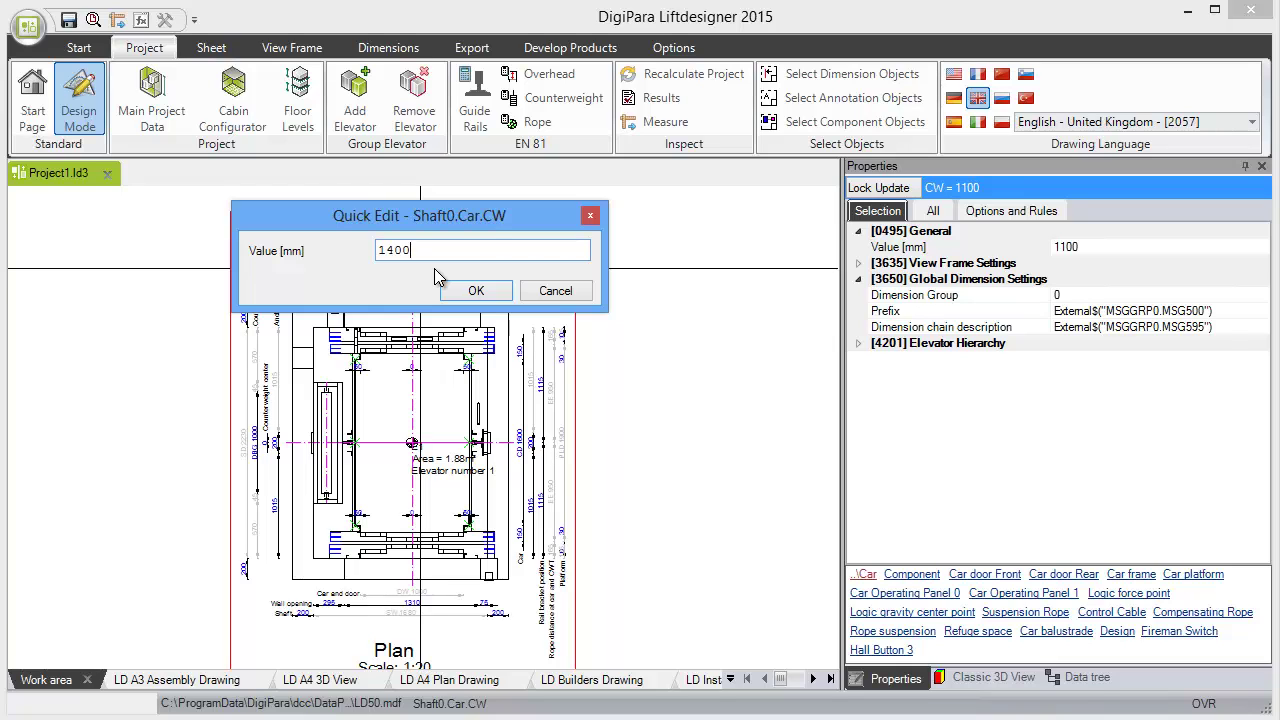
key("Return")
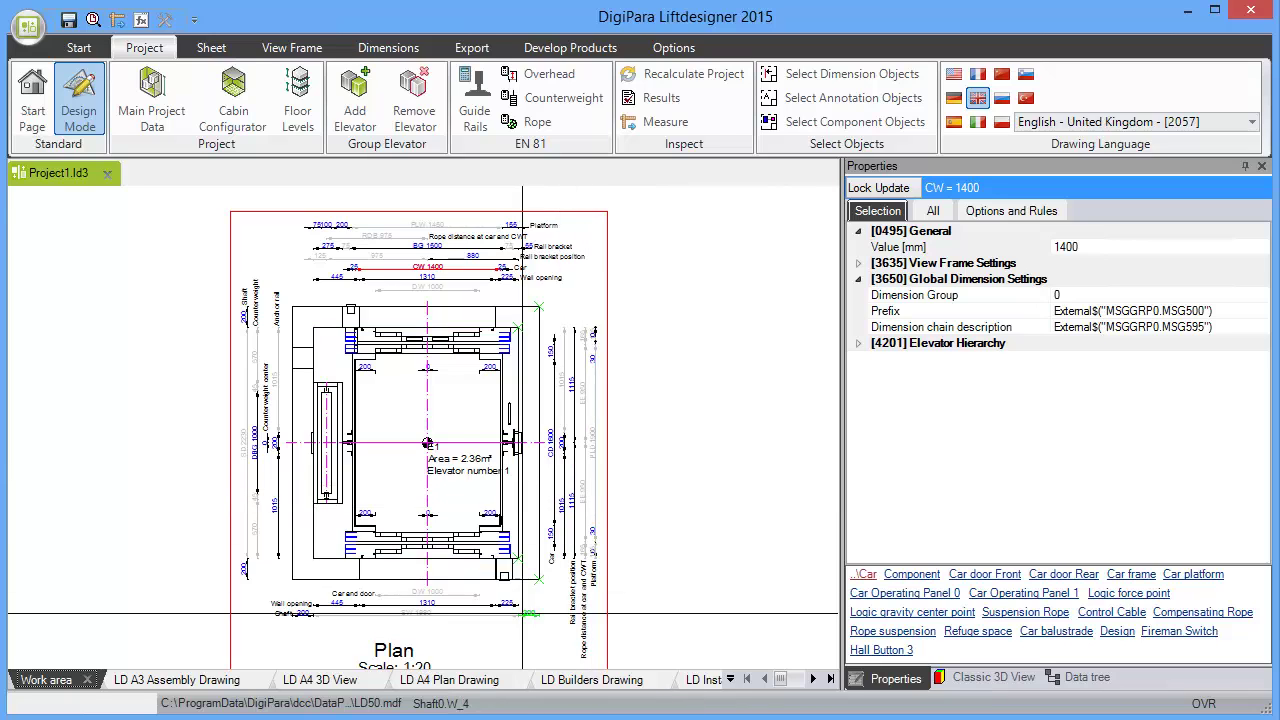
- Select the shaft width dimension SW below the plan to examine the distances that make it up
scroll(463, 555, "up", 5)
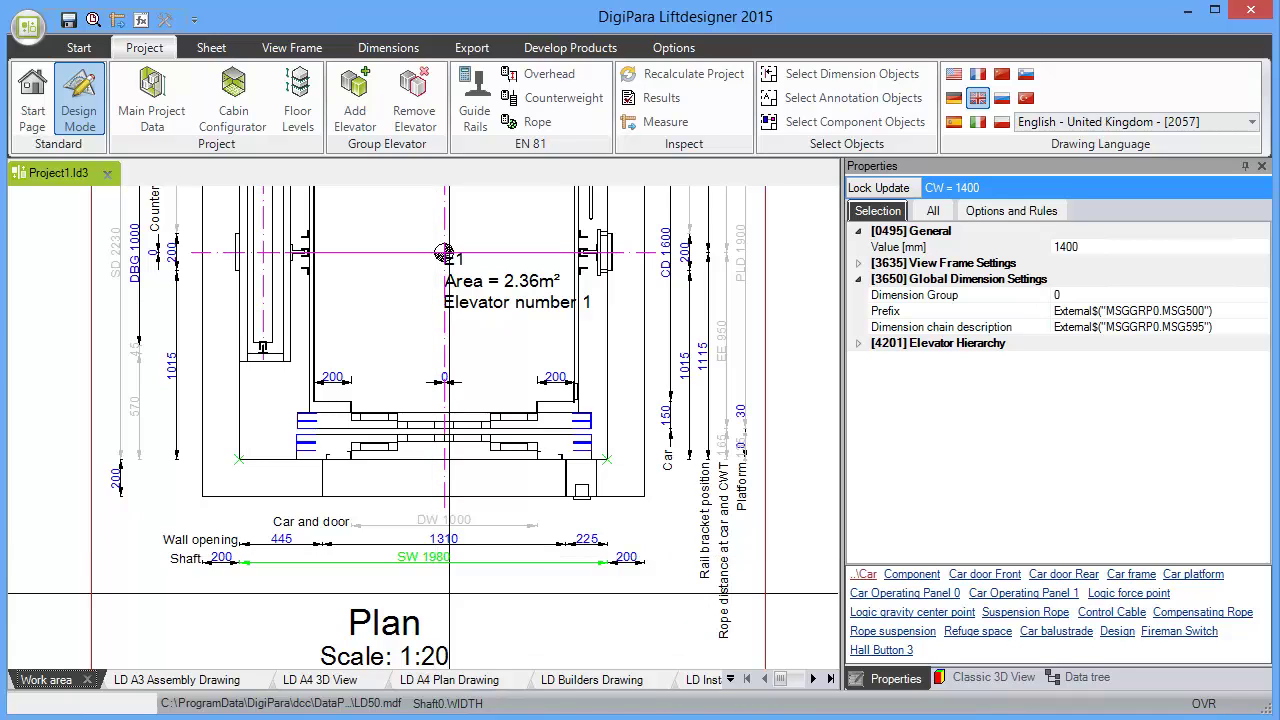
left_click(450, 563)
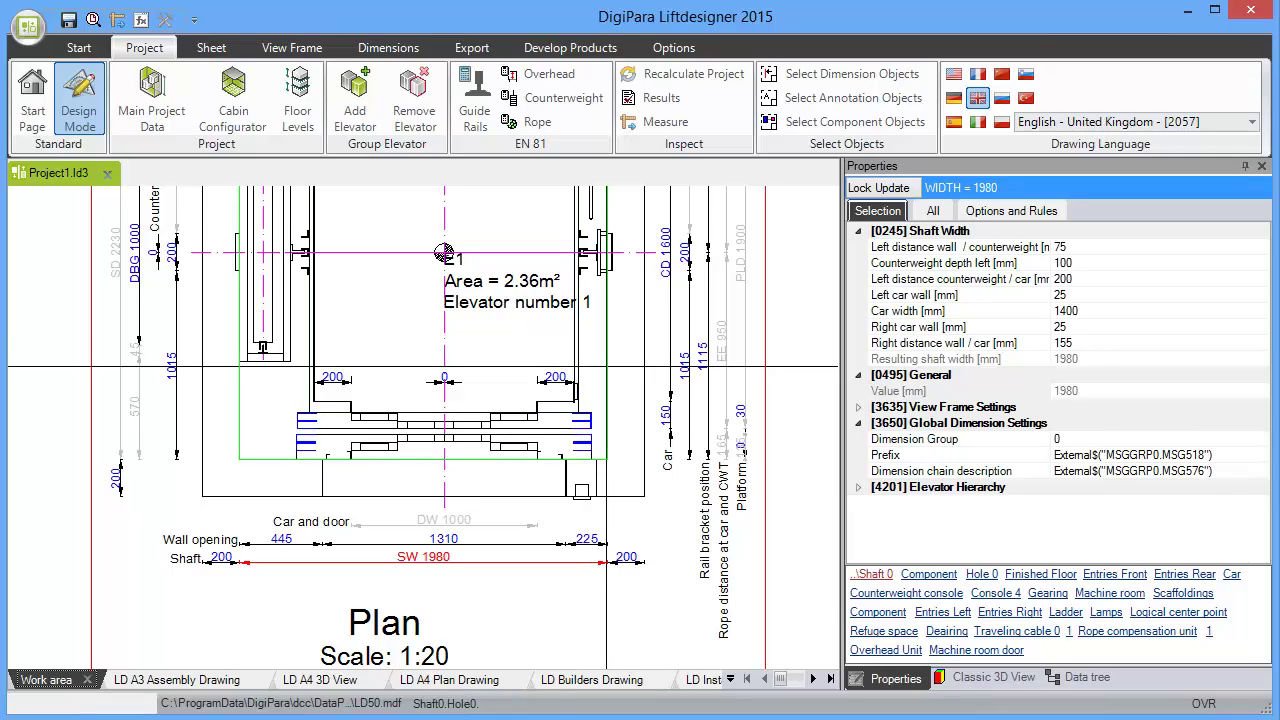
- Set the right distance between wall and car in the shaft width chain to 175 mm
left_click(1080, 343)
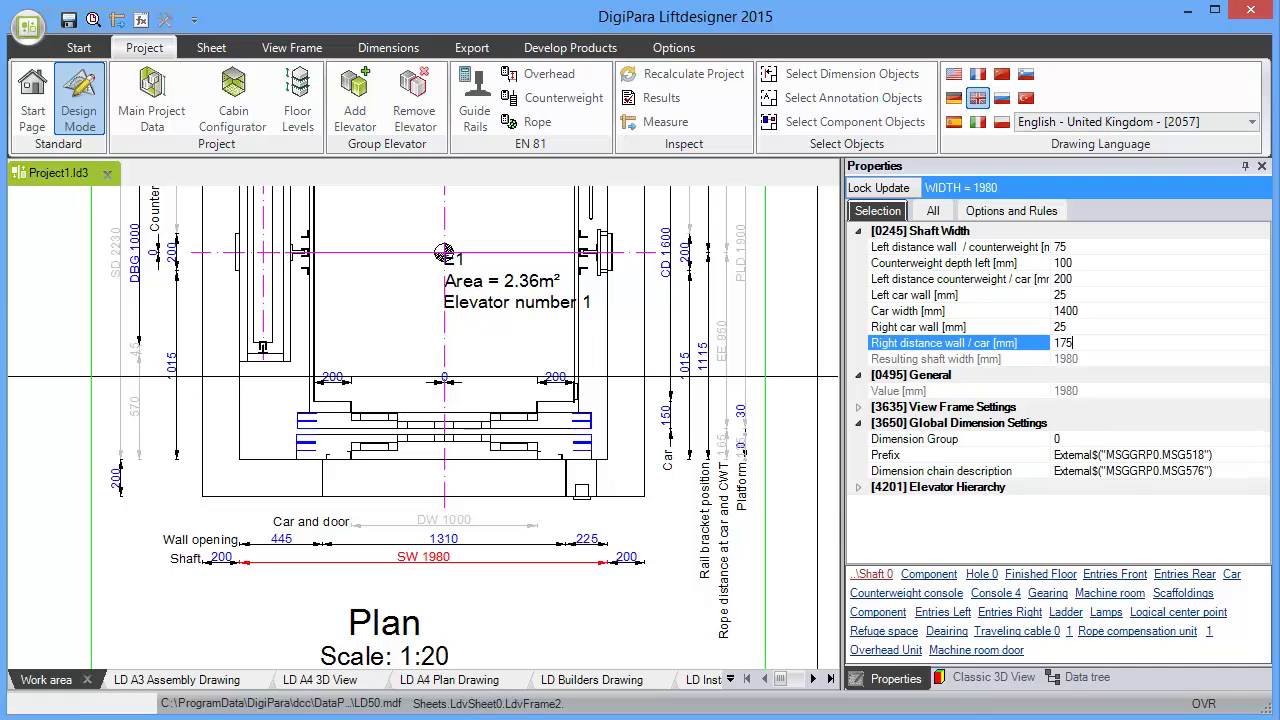
left_click(1078, 327)
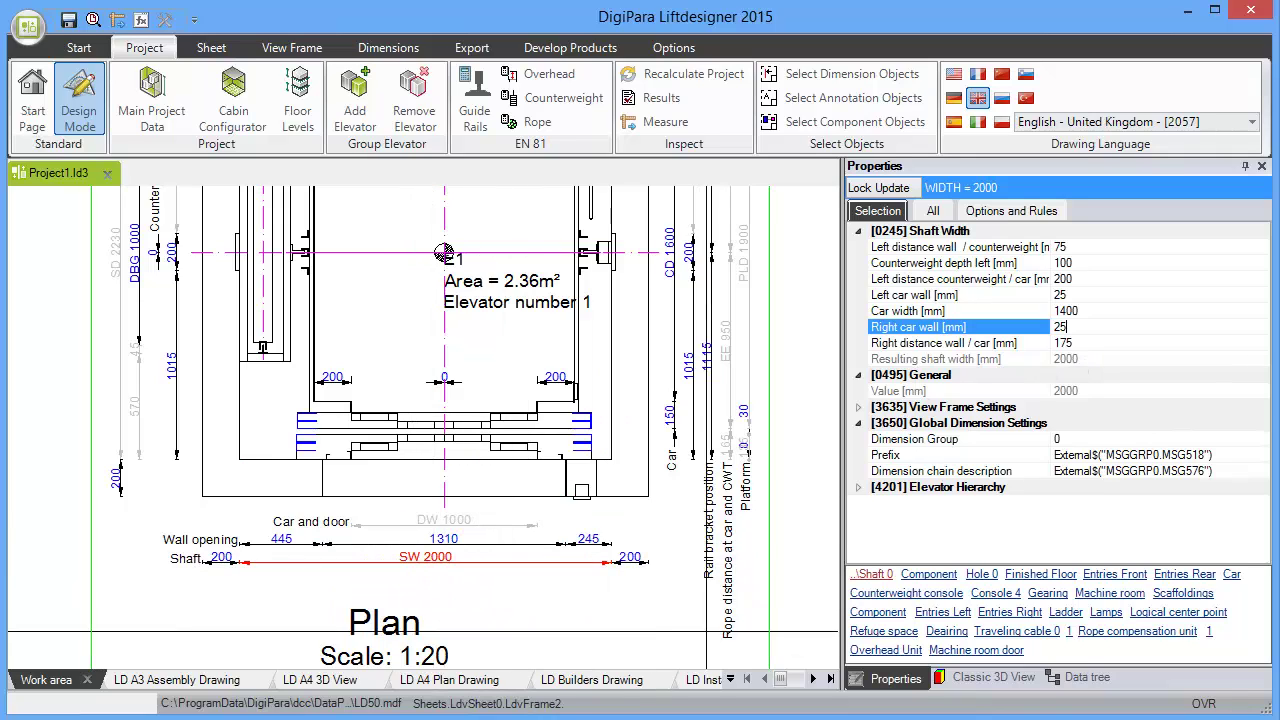
- Select the shaft depth dimension SD in the plan and set its front pocket depth to 50 mm
scroll(706, 560, "down", 2)
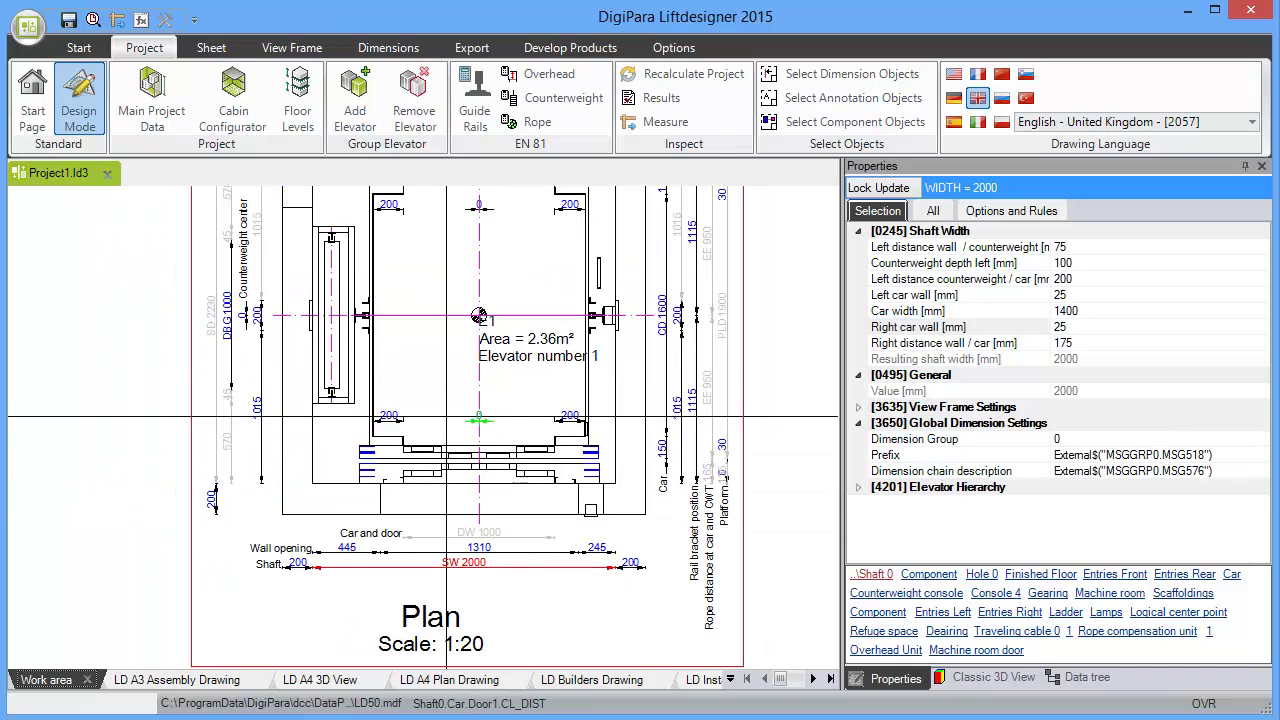
left_click(222, 318)
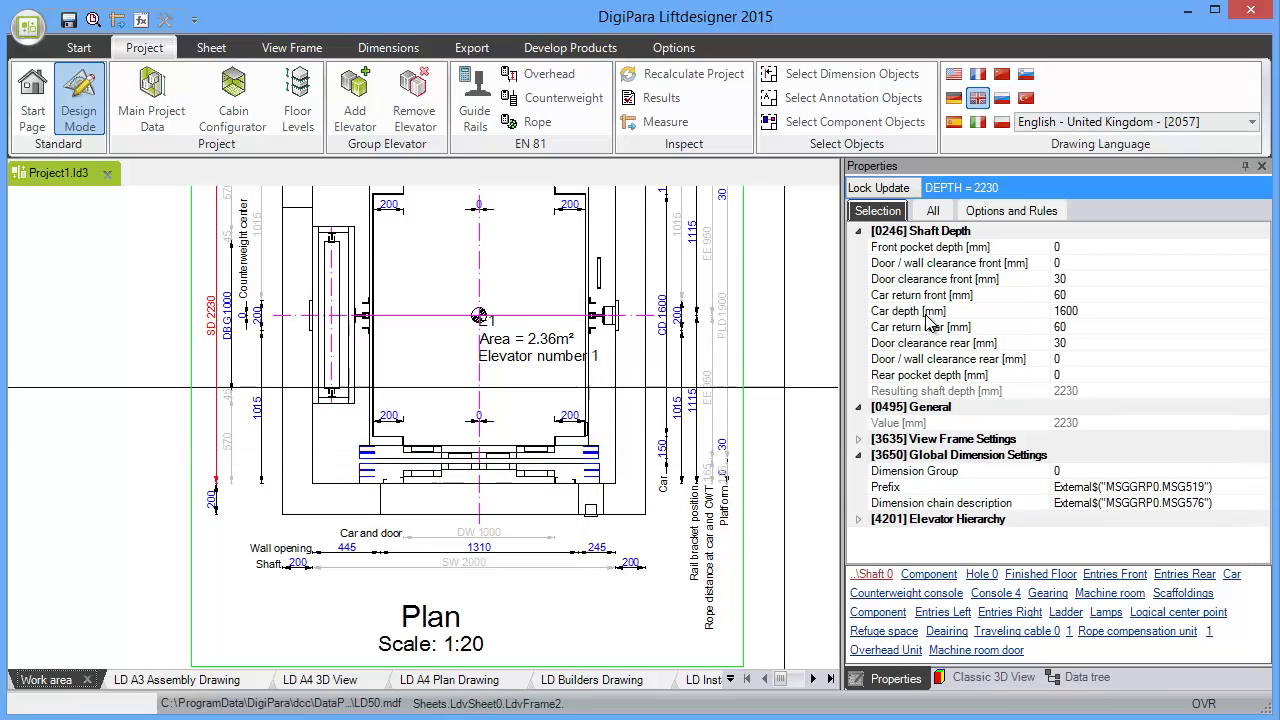
left_click(1069, 248)
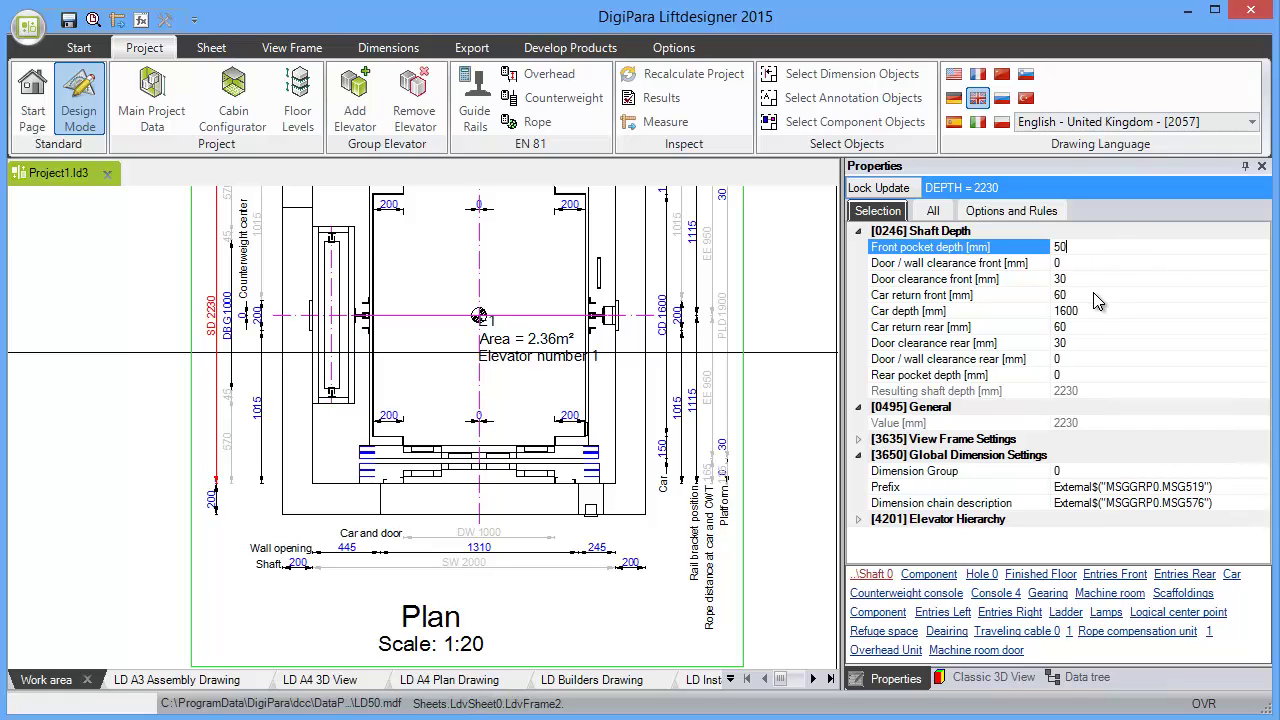
type("50")
key("Return")
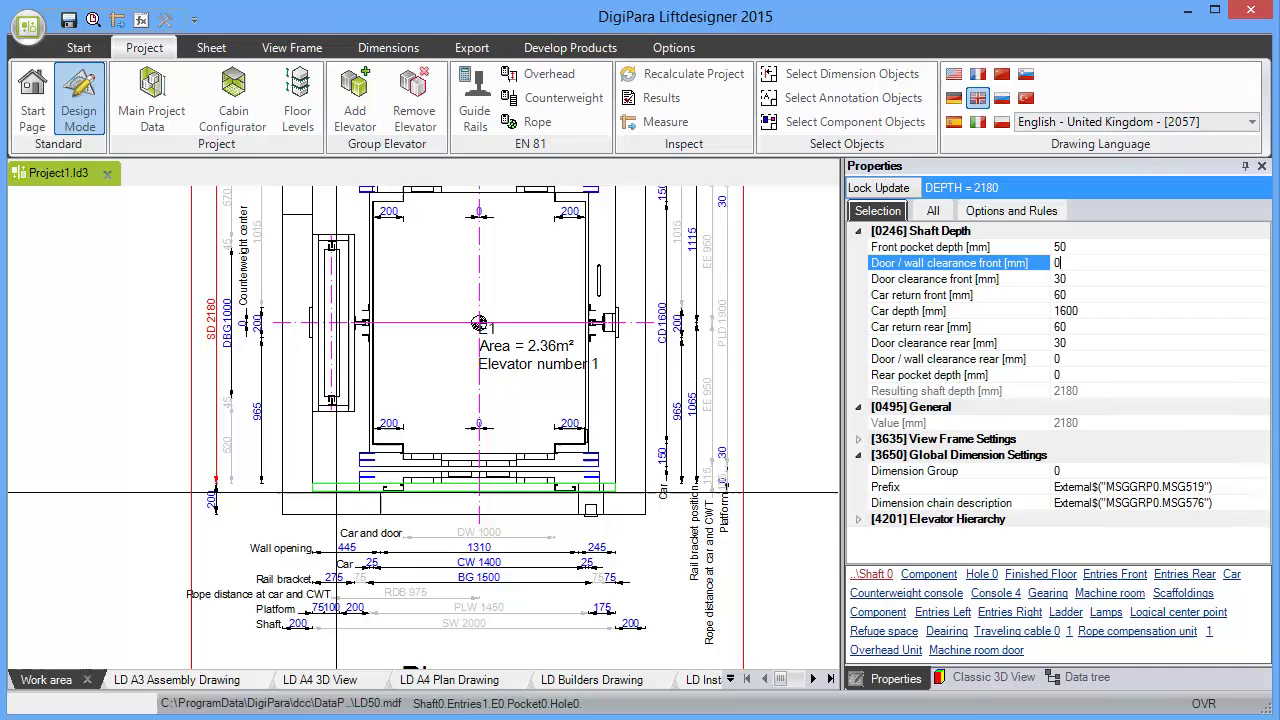
- Turn off design mode, open the LD Builders Drawing sheet and examine the floor heights in the vertical section
left_click(80, 102)
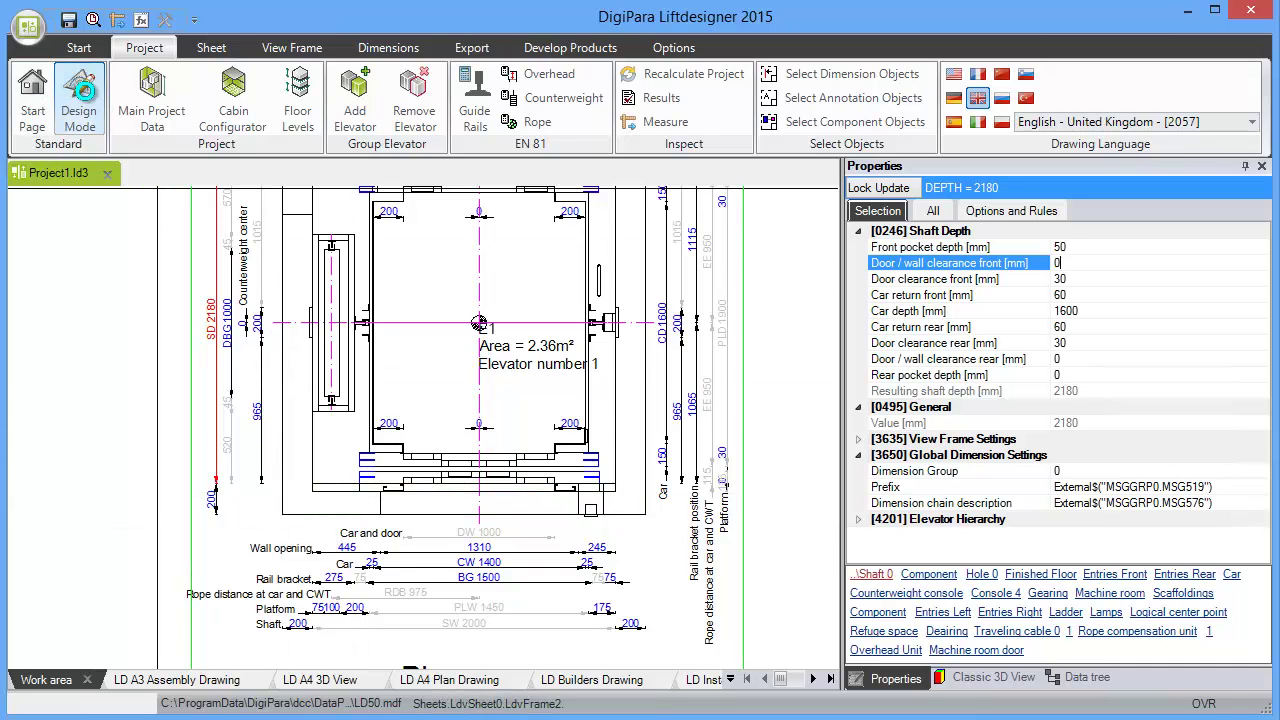
left_click(586, 681)
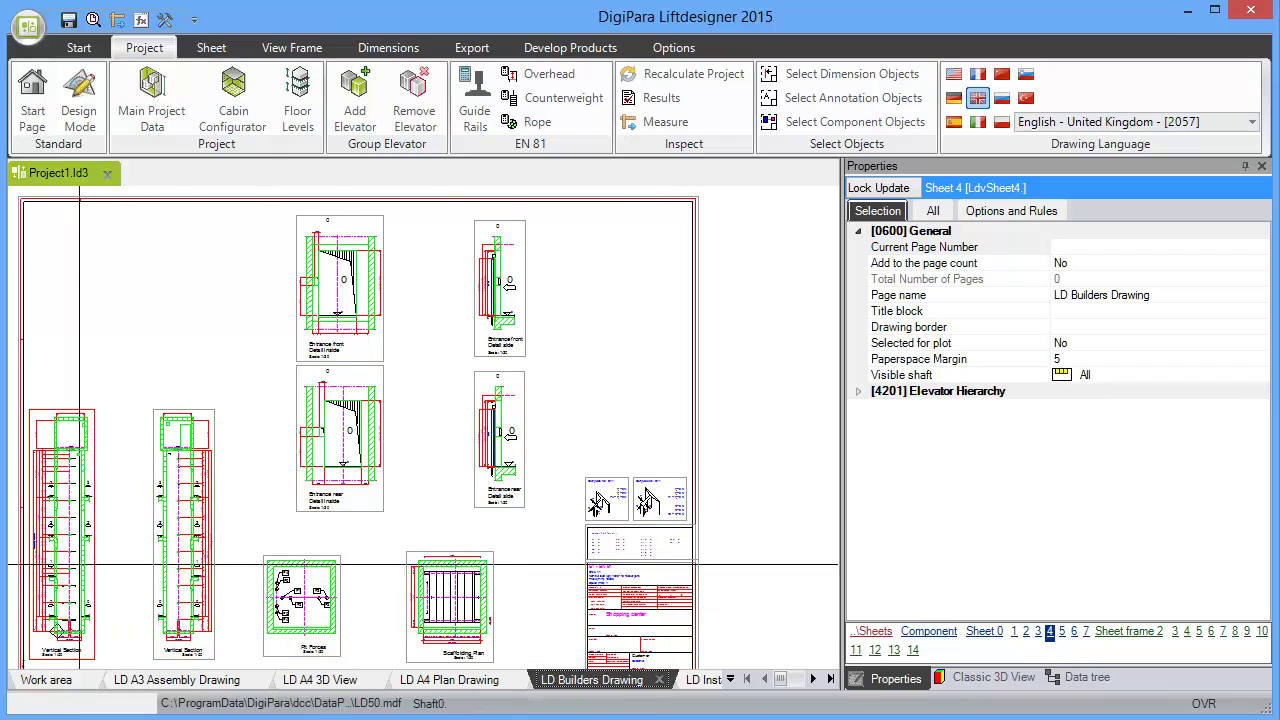
scroll(390, 355, "up", 6)
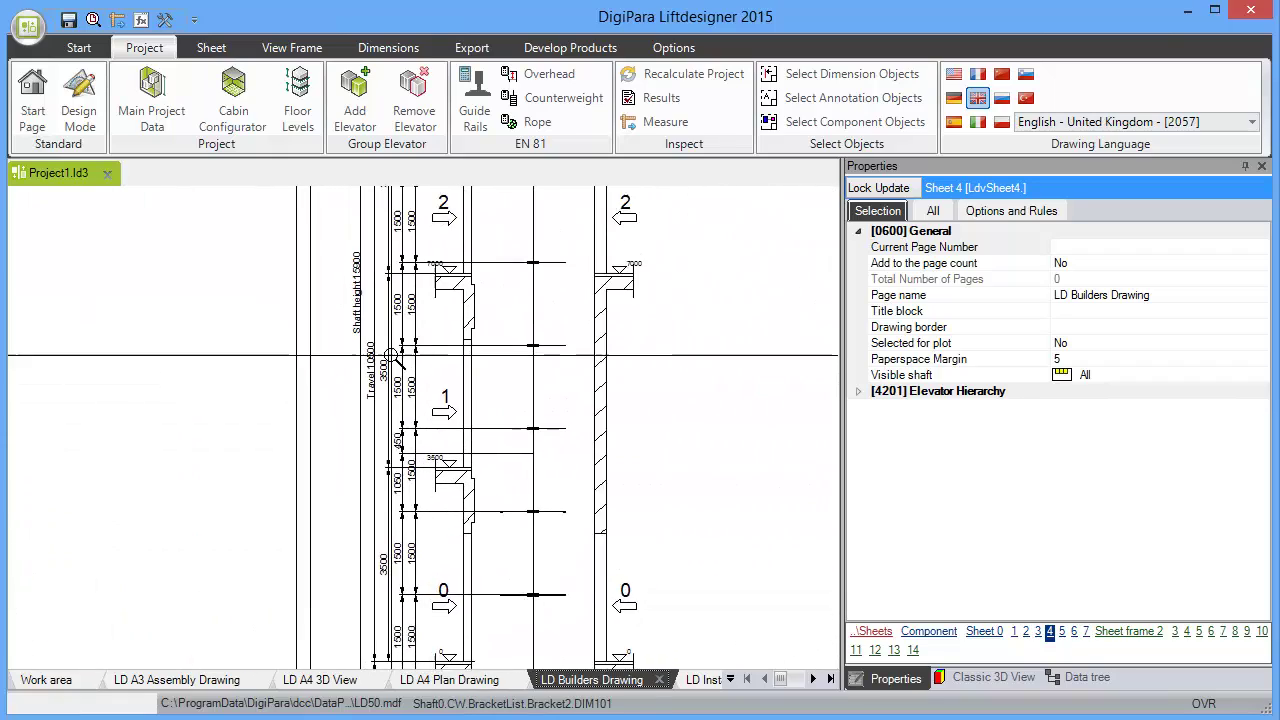
mouse_move(390, 355)
middle_mouse_down()
mouse_move(300, 305)
mouse_move(268, 519)
middle_mouse_up()
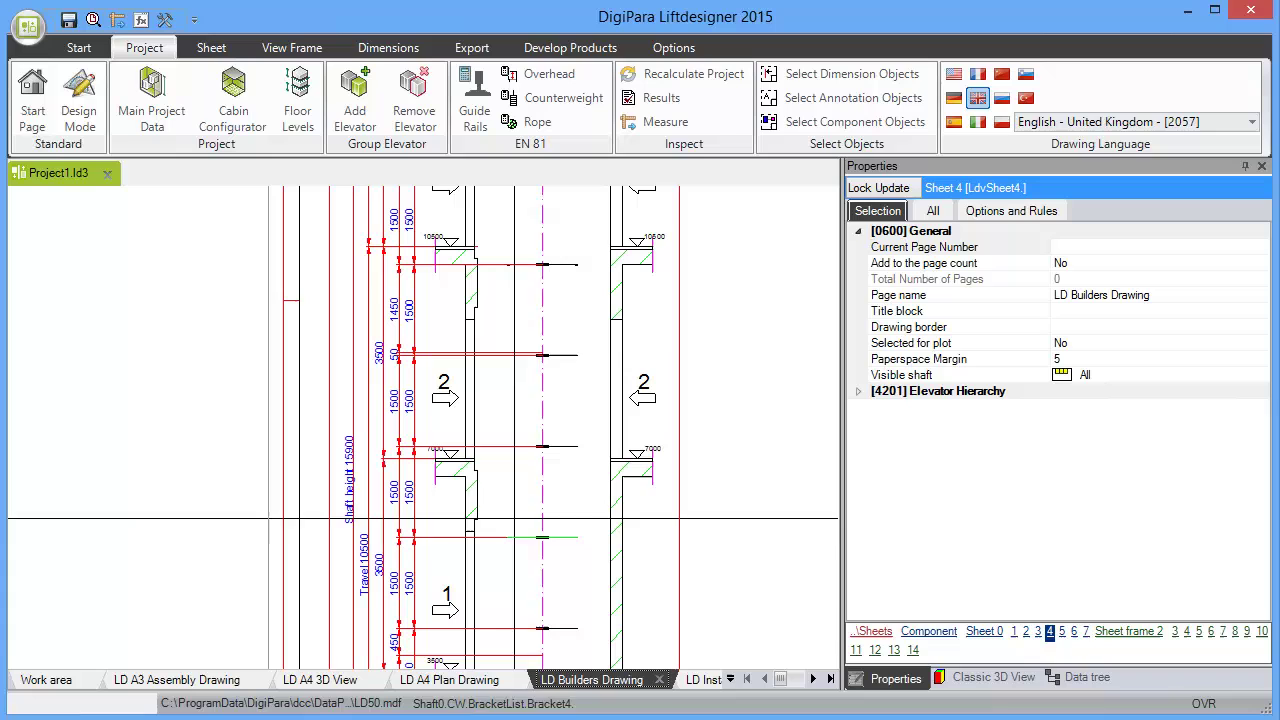
middle_click_drag(553, 565, 410, 355)
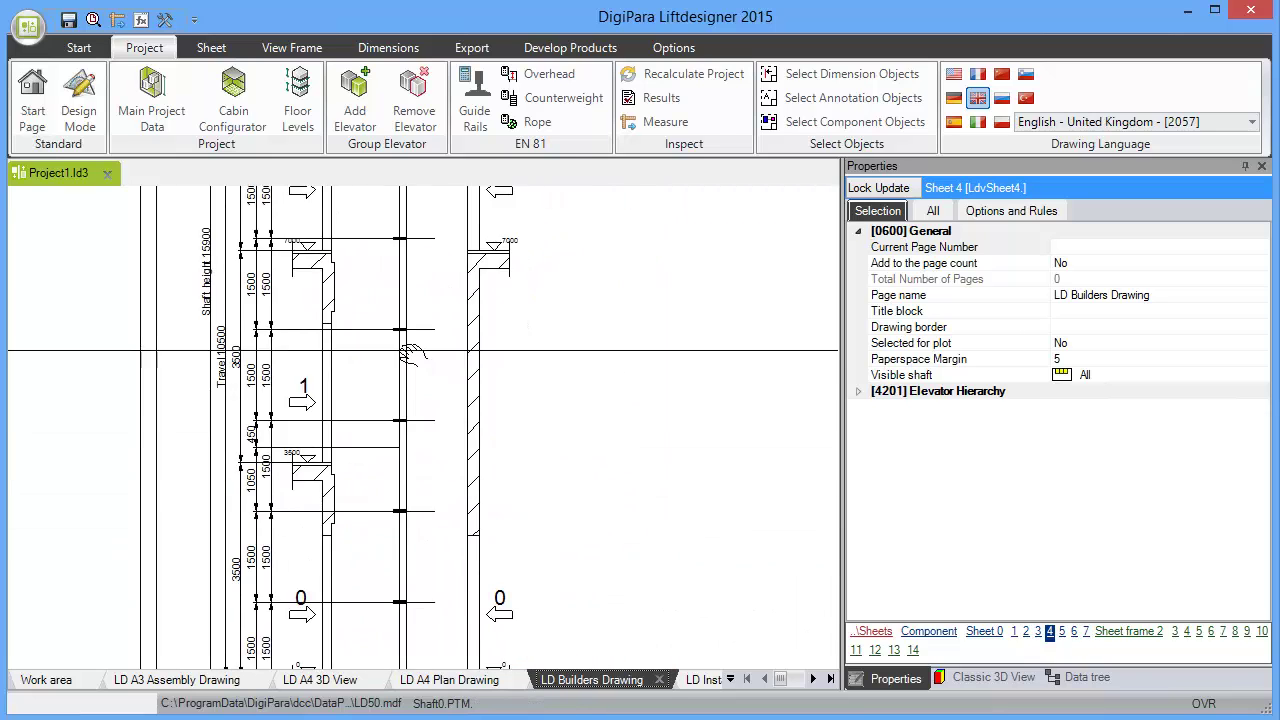
scroll(410, 355, "down", 5)
scroll(428, 519, "down", 1)
scroll(410, 521, "up", 4)
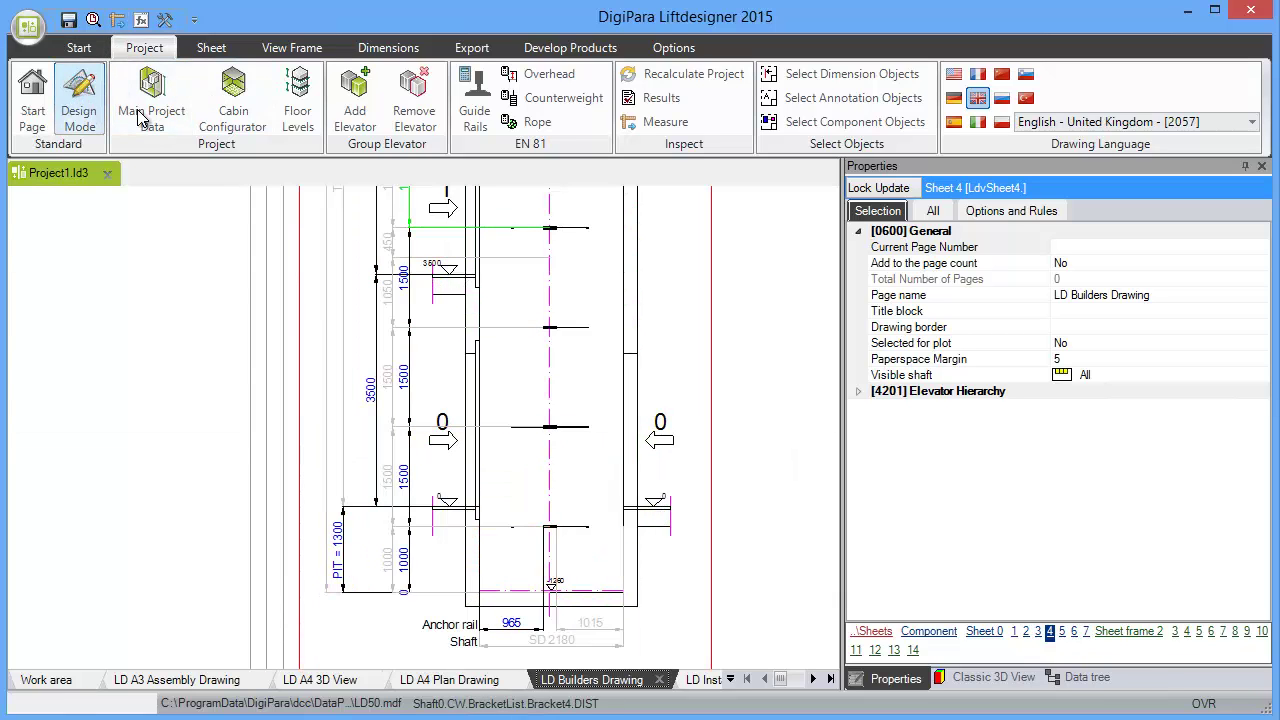
- Turn on design mode and set the height dimension between floors 0 and 1 in the vertical section to 3800 mm
left_click(80, 100)
middle_click_drag(492, 392, 478, 430)
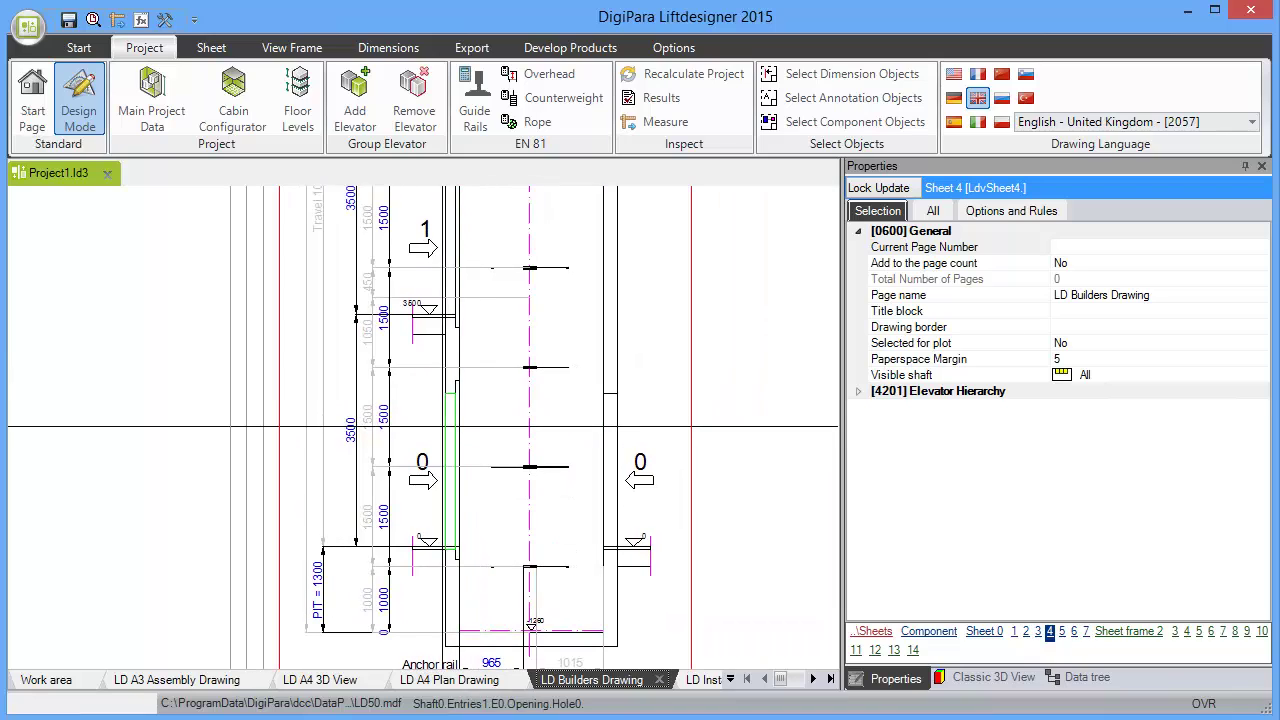
double_click(352, 430)
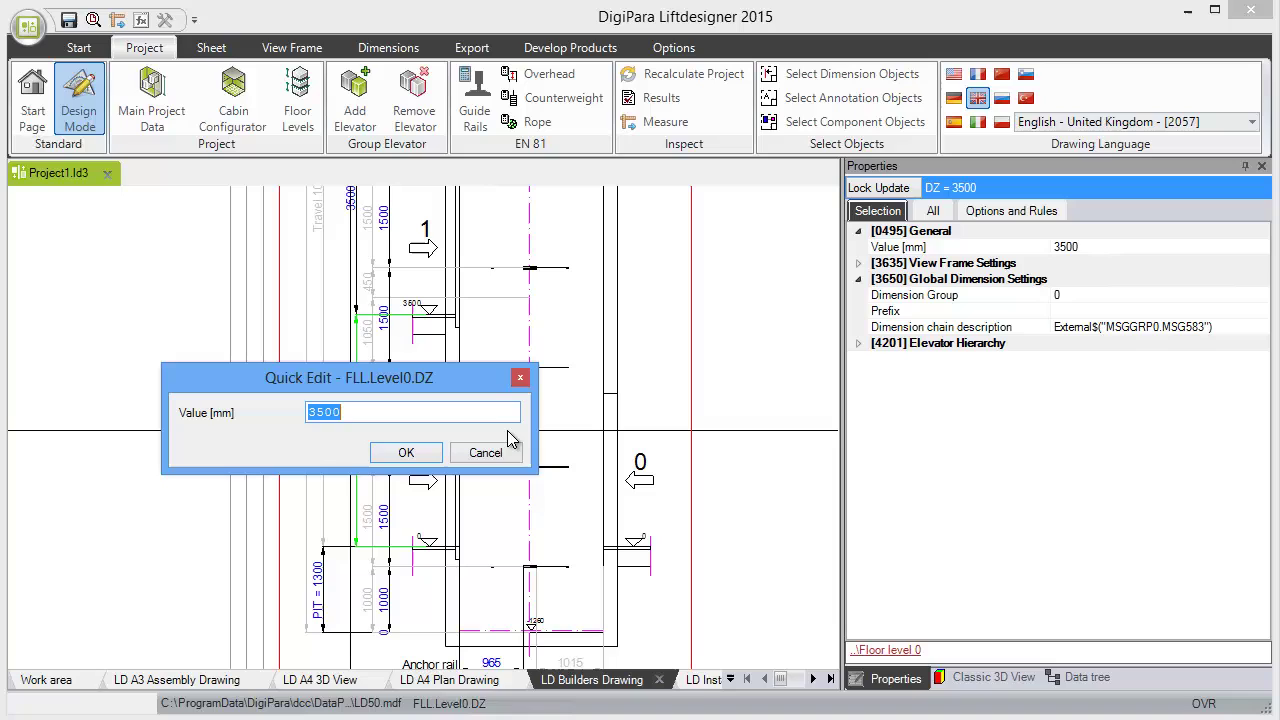
type("3800")
key("Return")
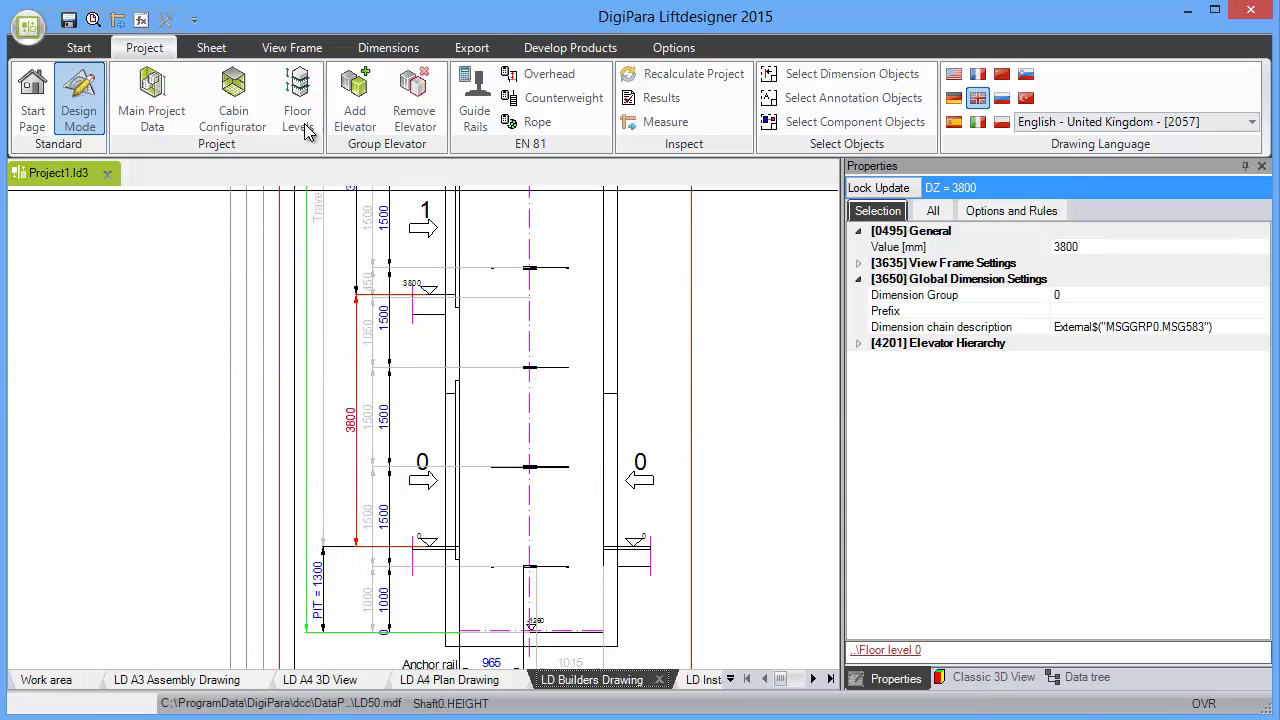
- Set the height of floor 0 to 3850 mm in the floor level list and accept the list
left_click(296, 91)
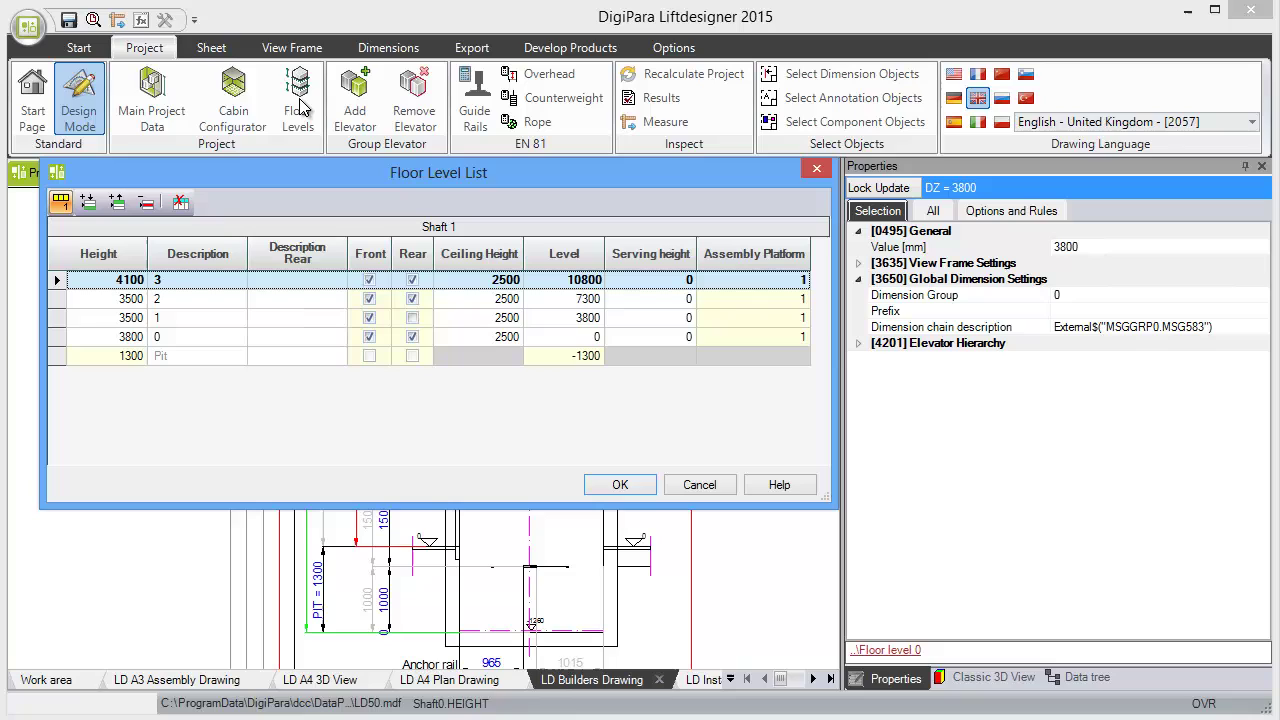
left_click(116, 337)
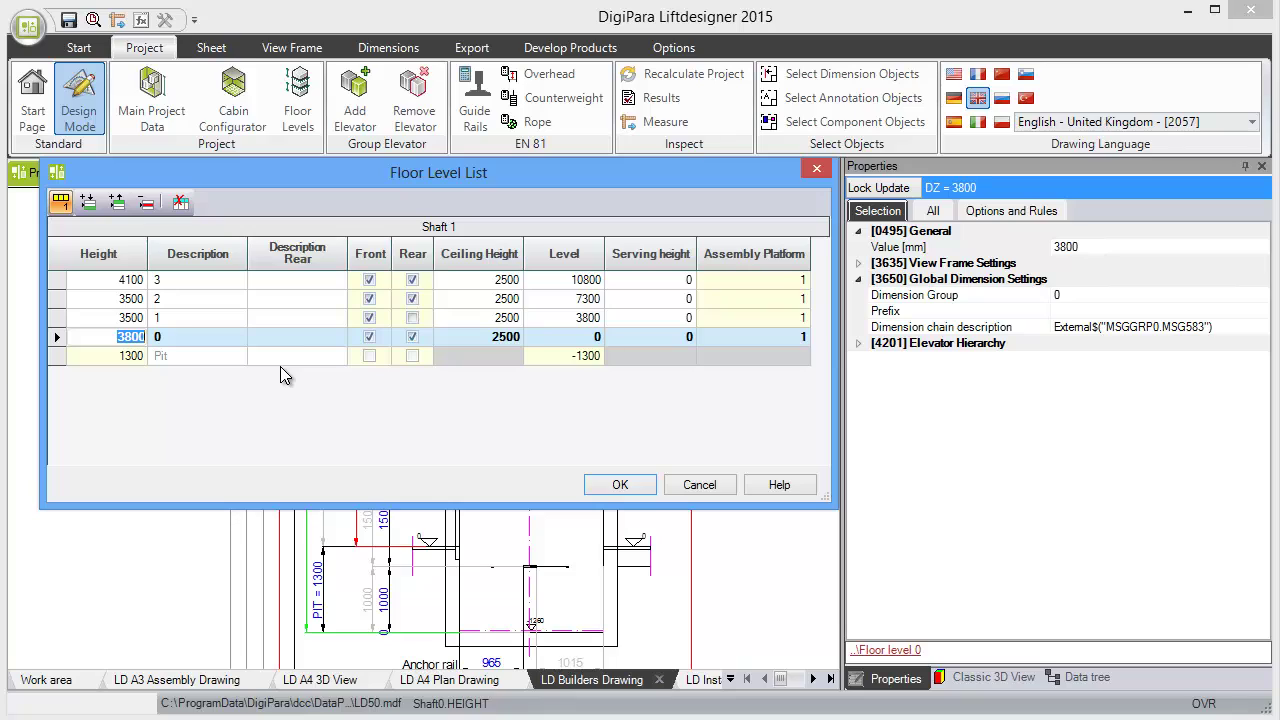
type("3850")
left_click(196, 318)
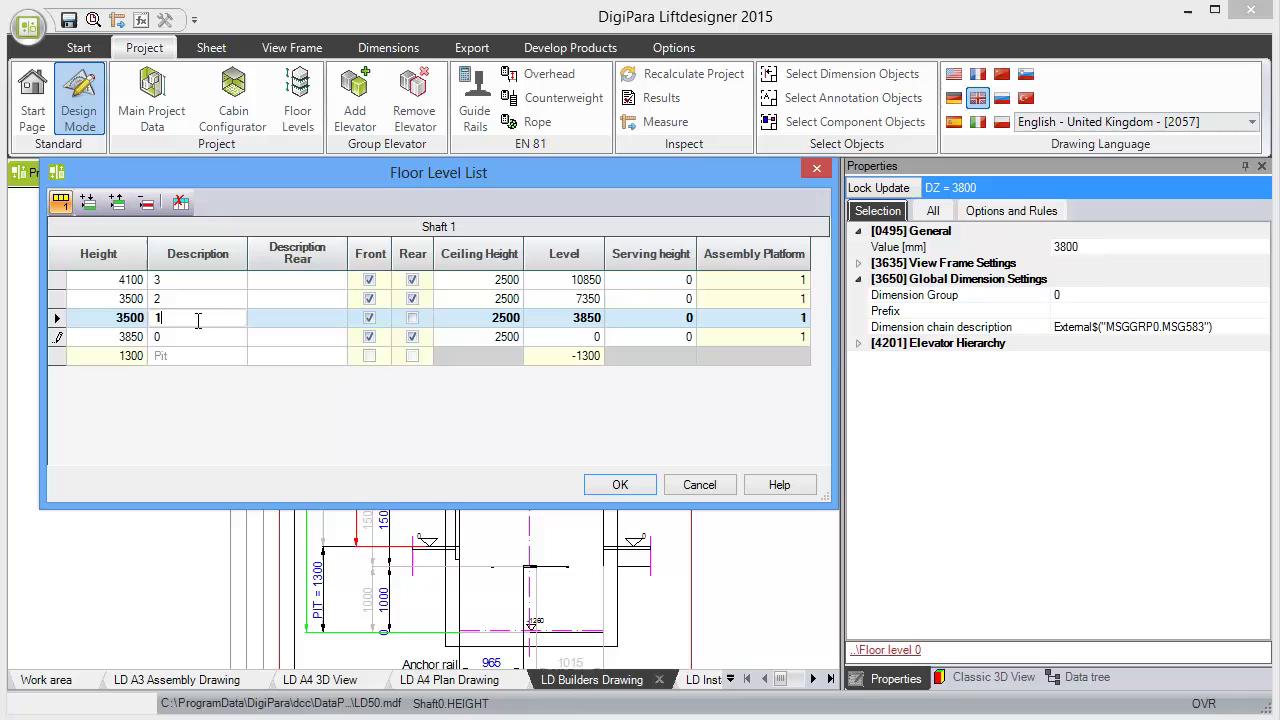
left_click(617, 486)
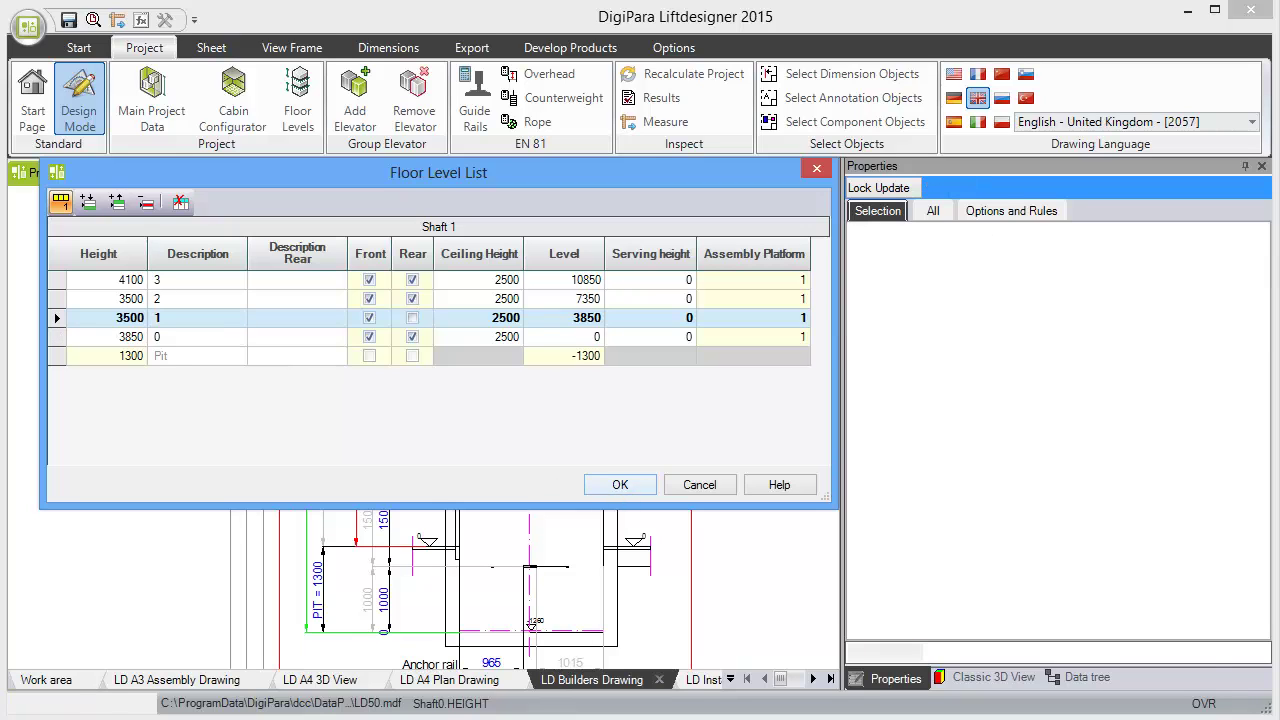